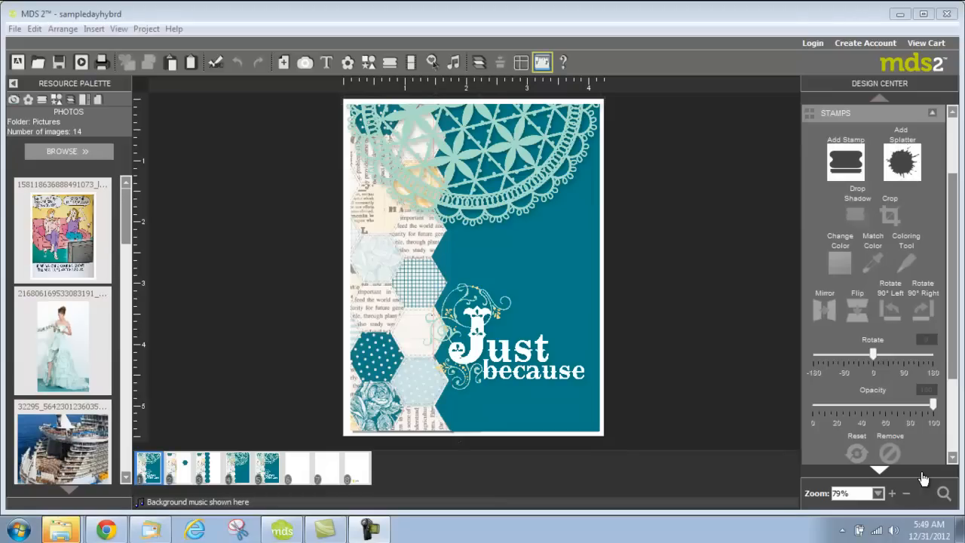
- Open the second page and move the teal hexagon onto the upper right edge of the patterned paper strip
click(181, 472)
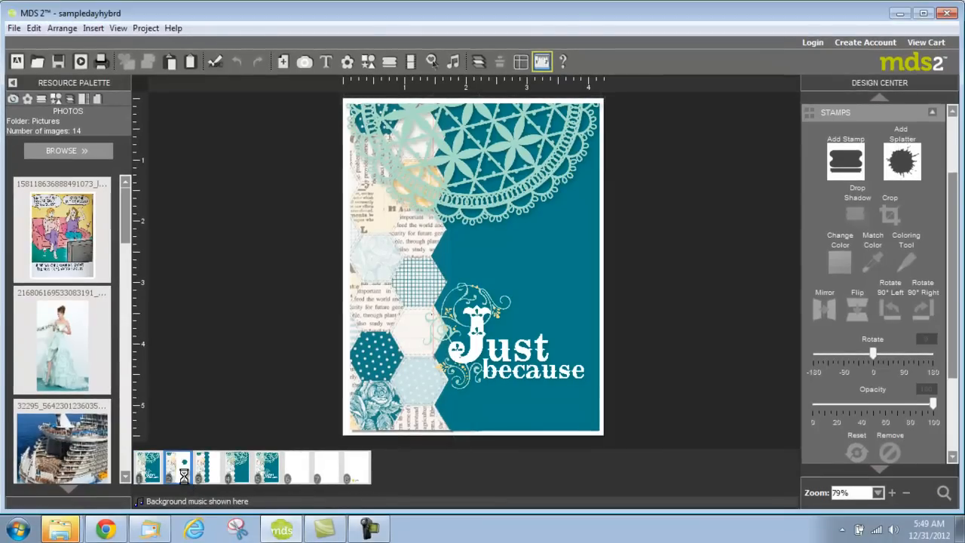
click(557, 212)
drag(557, 212, 475, 155)
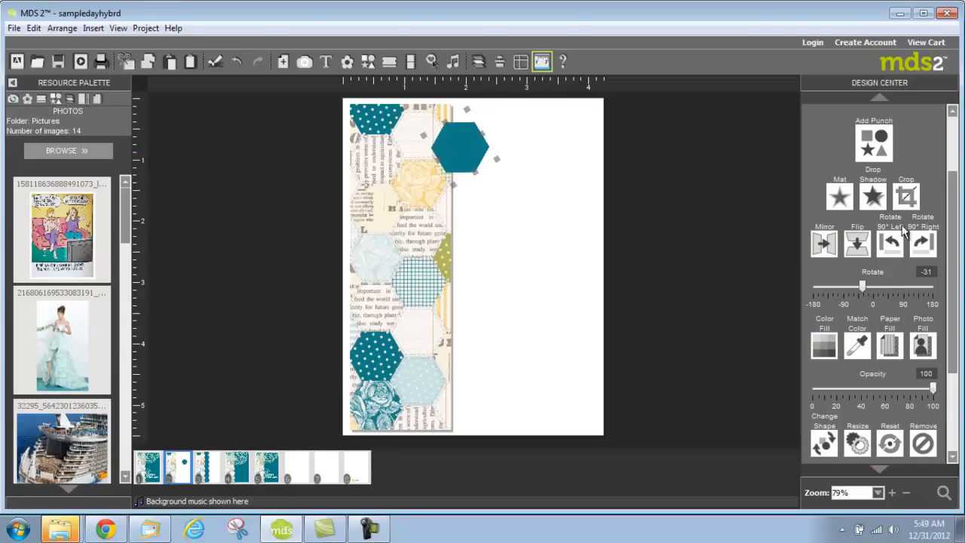
- Add a 1.25 Square Punch from the Basics category and stretch it into a full-height strip along the page's right edge
drag(954, 221, 954, 203)
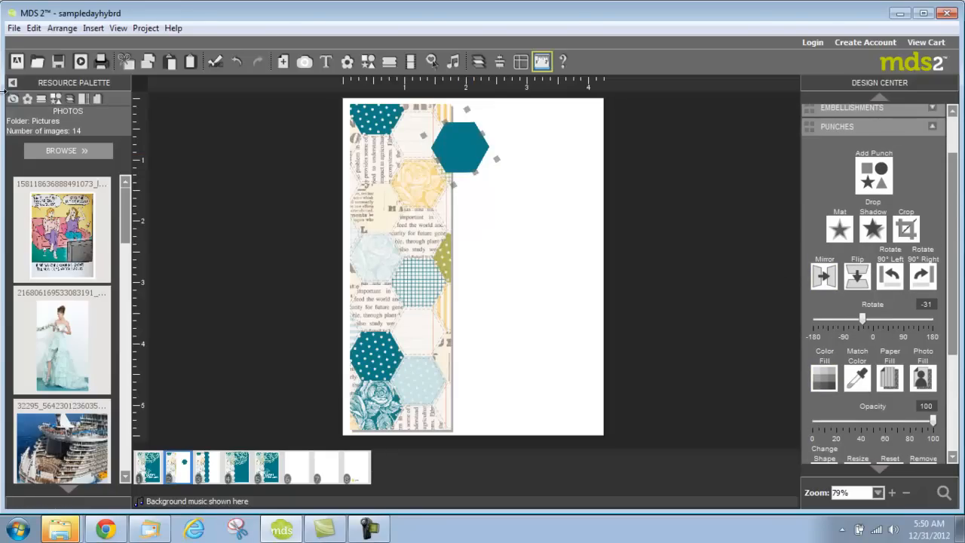
click(875, 175)
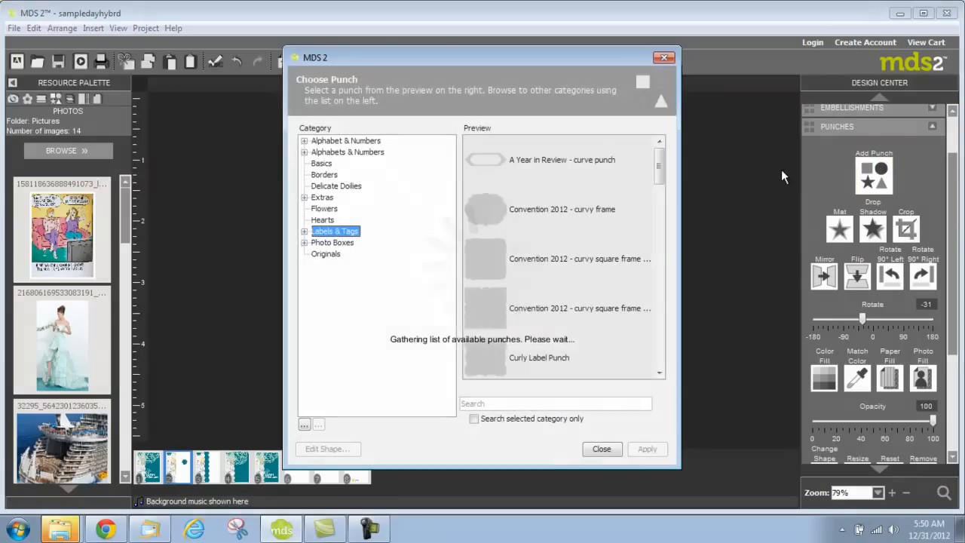
click(322, 163)
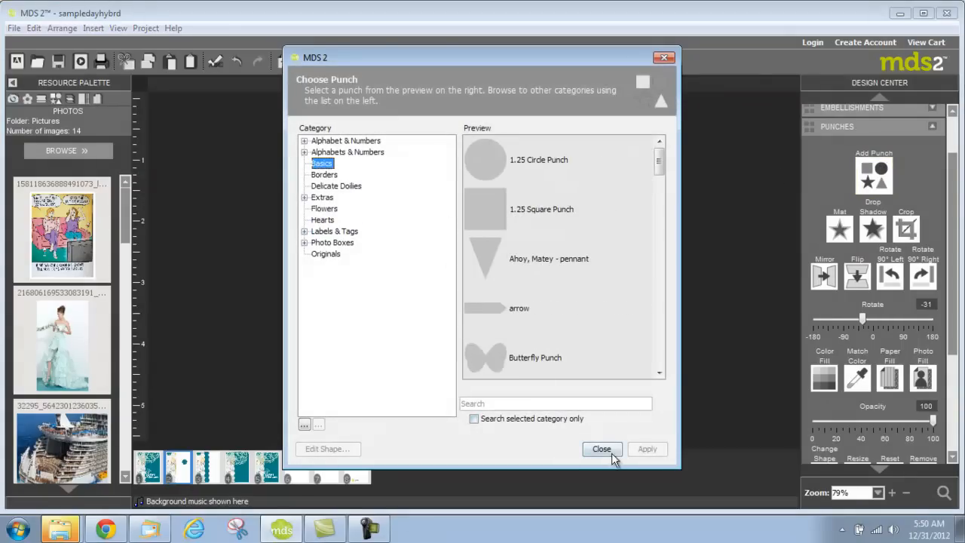
click(498, 188)
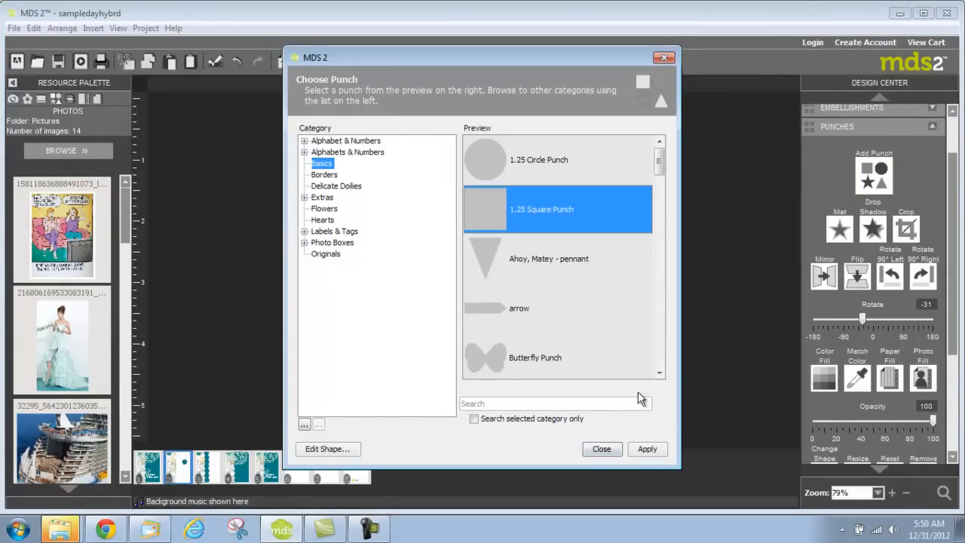
click(647, 448)
click(608, 446)
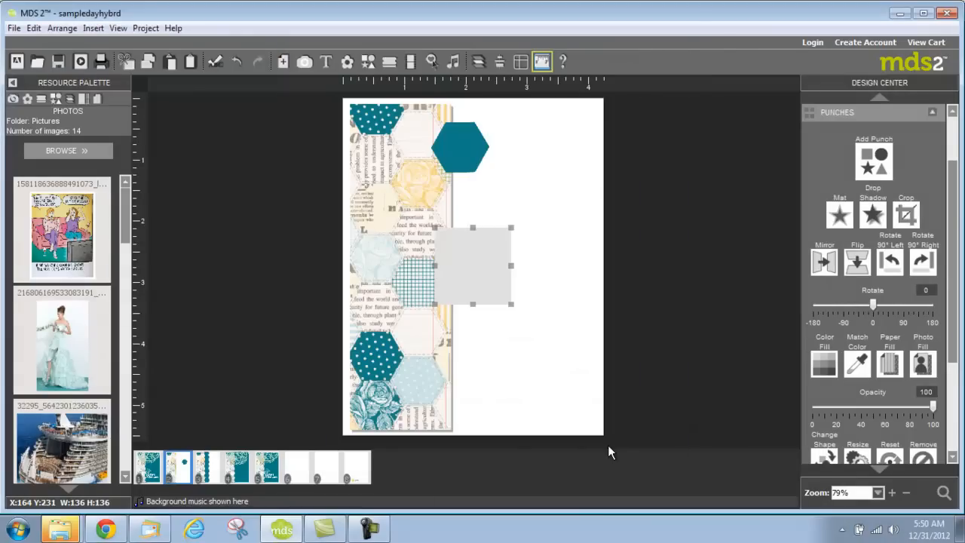
drag(491, 243, 549, 135)
drag(560, 178, 559, 427)
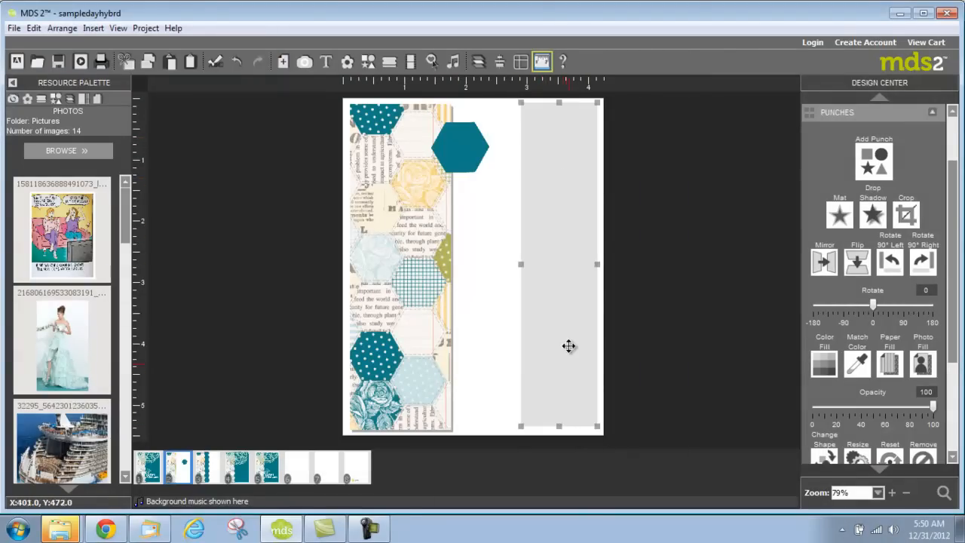
- Fill the tall rectangle with the Sycamore Street - 6 background paper and delete it from the page
click(893, 365)
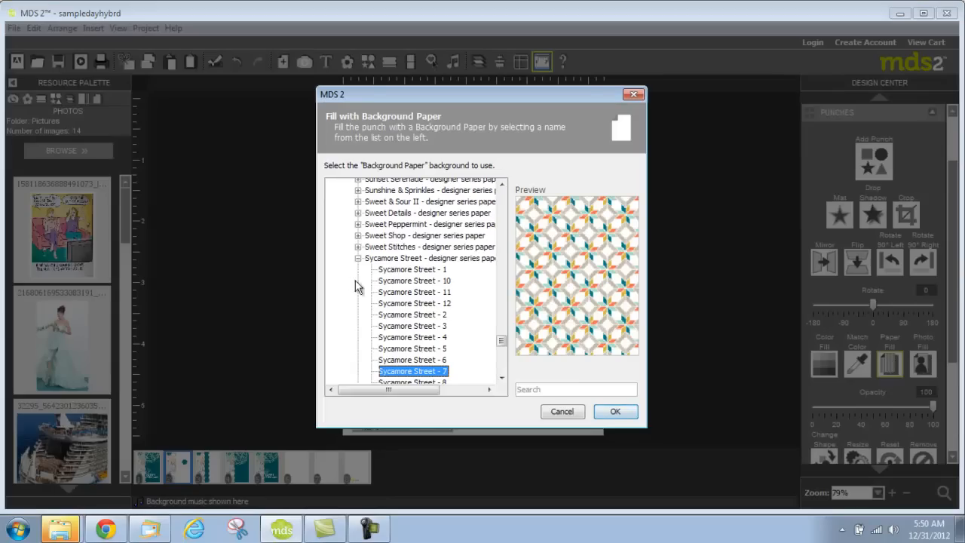
click(411, 360)
click(611, 411)
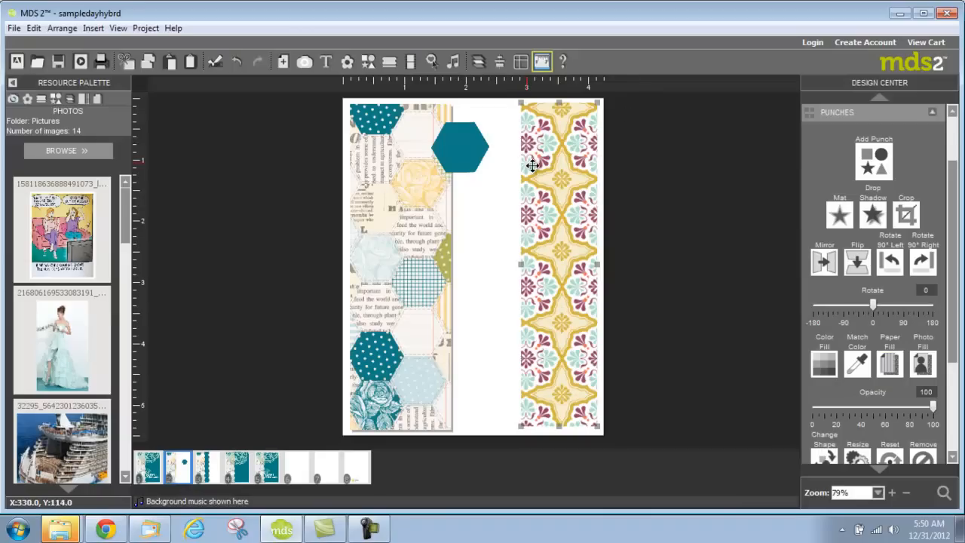
right_click(547, 175)
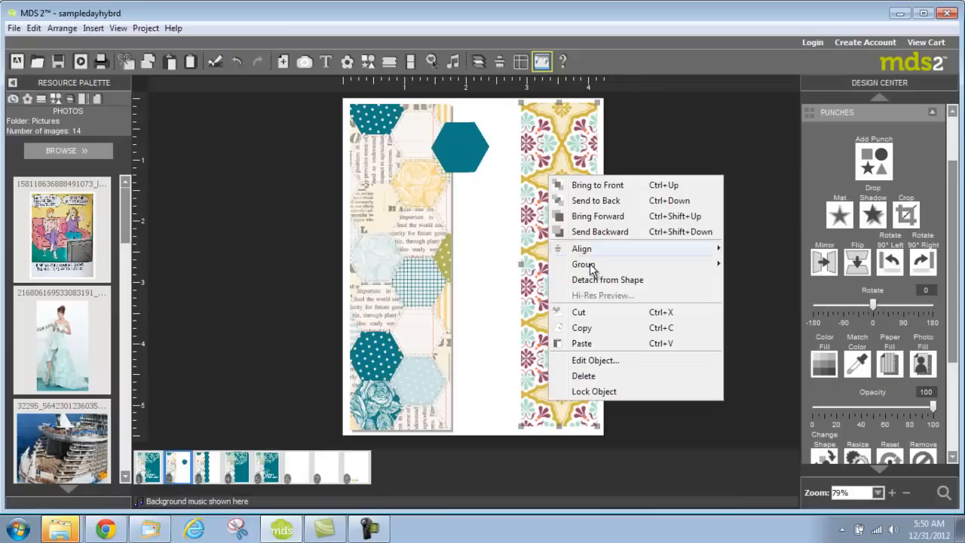
click(608, 373)
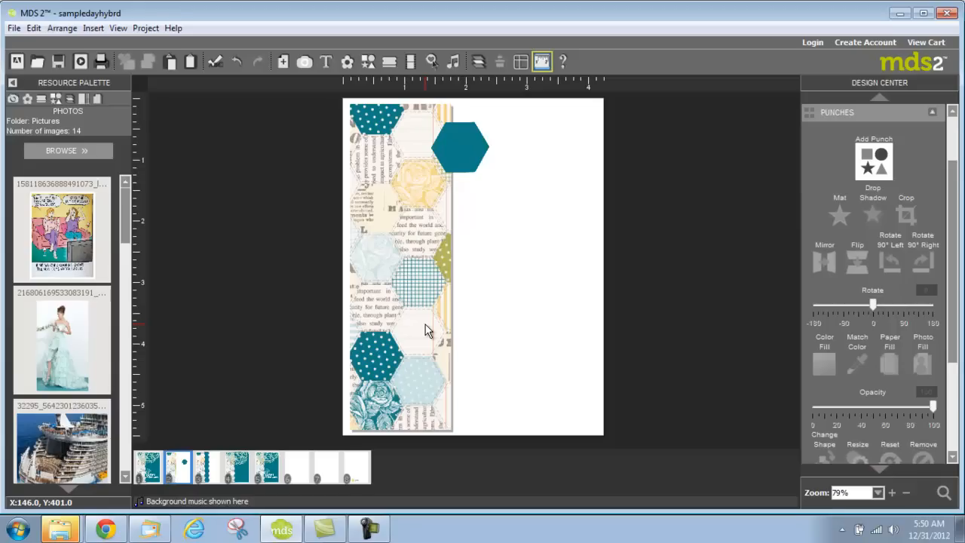
- Move the teal hexagon clear of the paper strip and show the Basic punches in the resource palette
click(471, 146)
drag(471, 146, 505, 155)
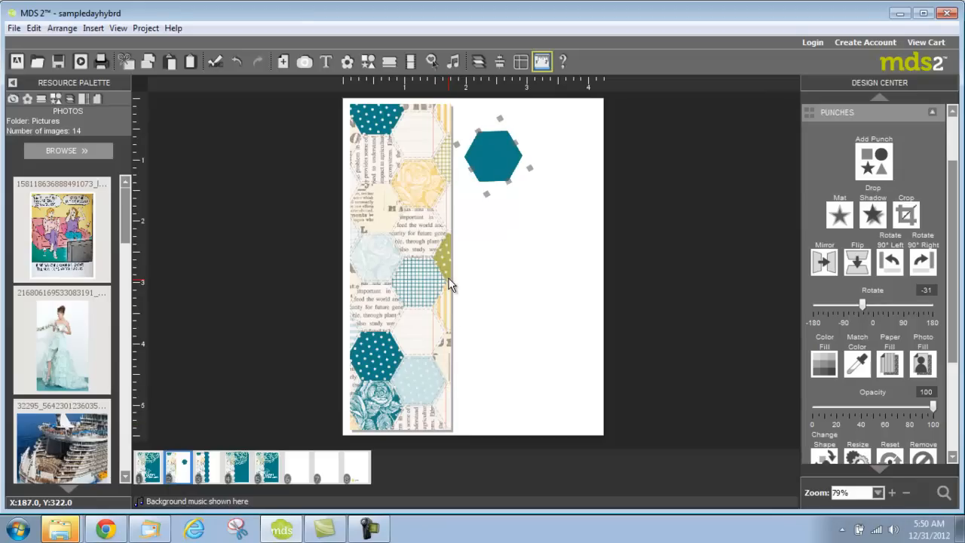
click(59, 100)
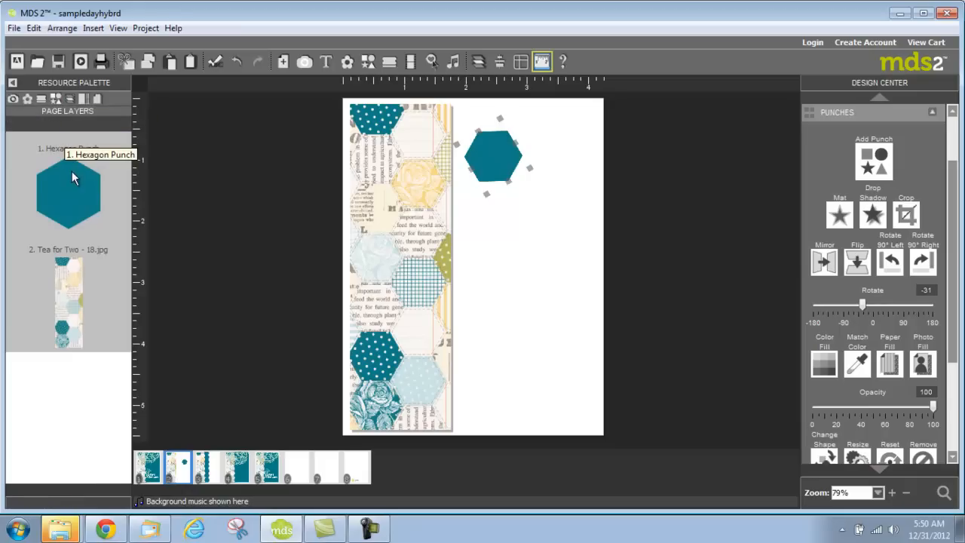
click(57, 100)
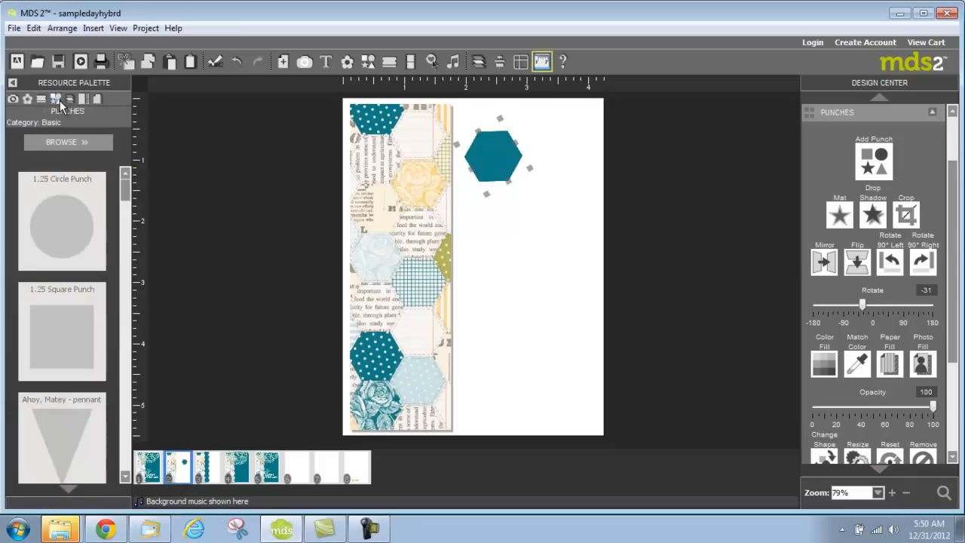
drag(124, 190, 126, 252)
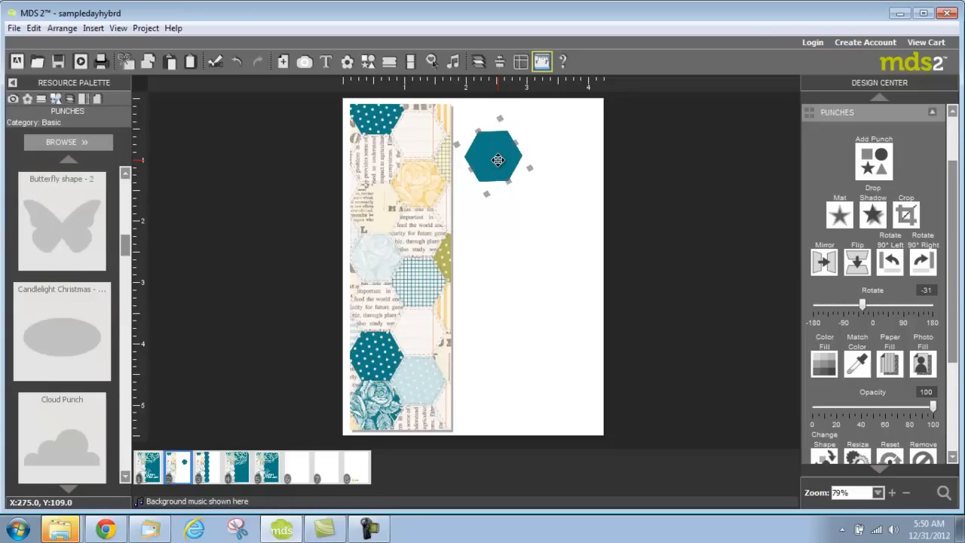
- Move the teal hexagon to the top of the paper strip's right edge and place a pasted copy below it
drag(498, 160, 460, 115)
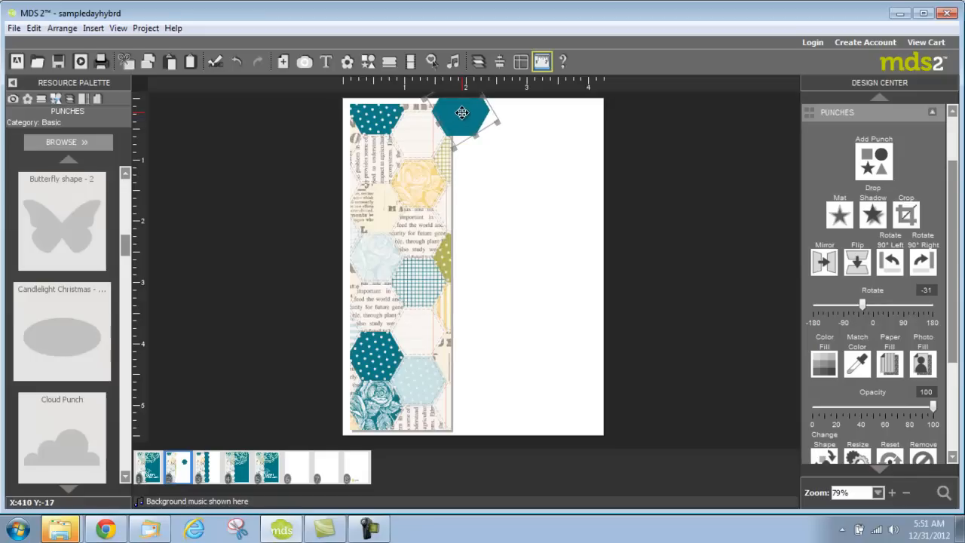
right_click(475, 121)
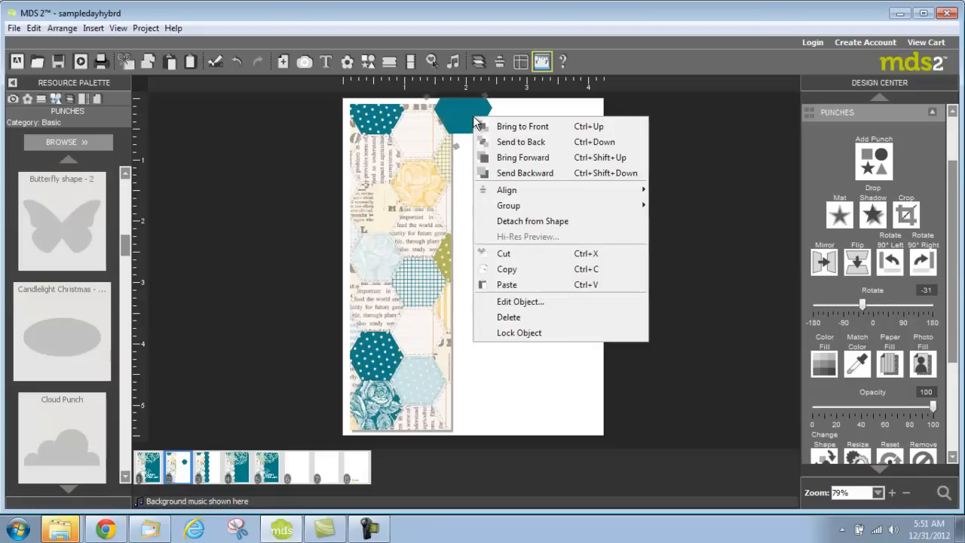
click(508, 270)
right_click(522, 252)
click(554, 260)
drag(483, 120, 468, 205)
- Paste two more teal hexagons, placing one in the gap and one at the bottom to form a continuous column
right_click(505, 218)
click(528, 219)
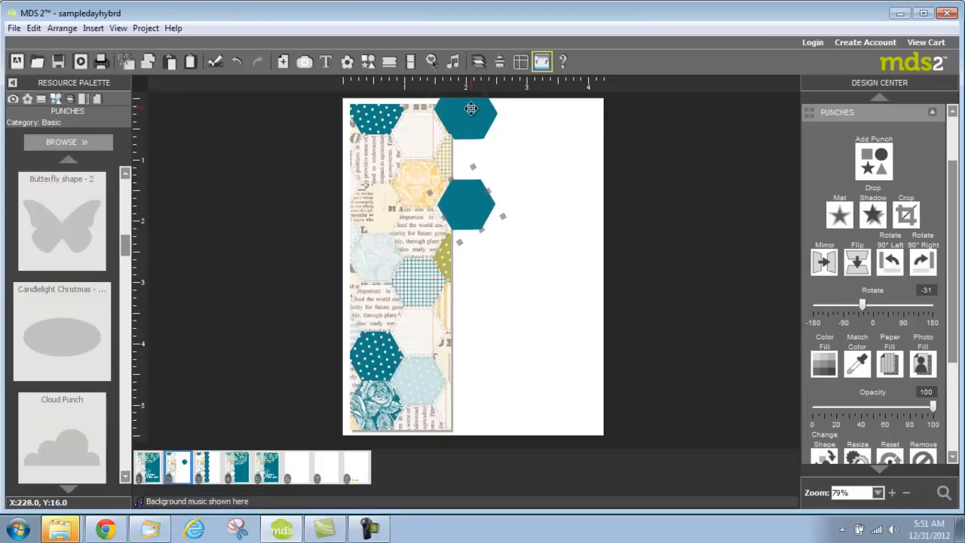
drag(470, 105, 467, 156)
right_click(526, 190)
click(543, 190)
drag(475, 118, 470, 255)
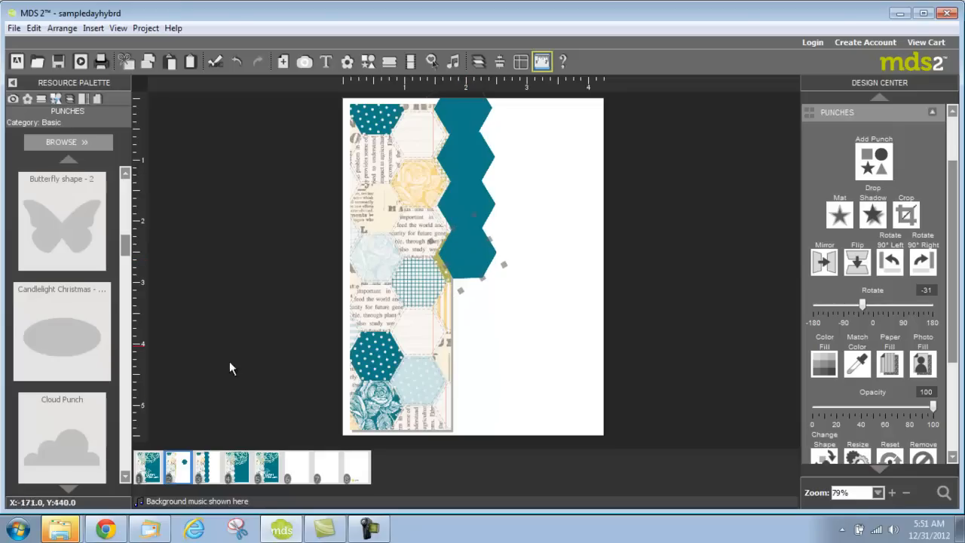
- Open the third page and add a 1.25 Square Punch, stretched to about 231 by 574, covering the white area beside the hexagons
click(207, 466)
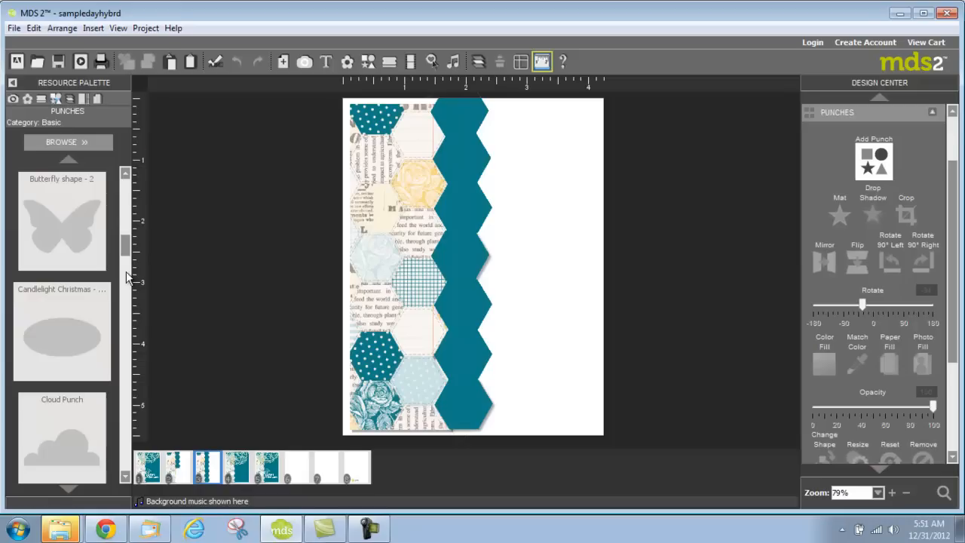
drag(128, 243, 128, 185)
drag(52, 332, 596, 149)
drag(529, 180, 519, 428)
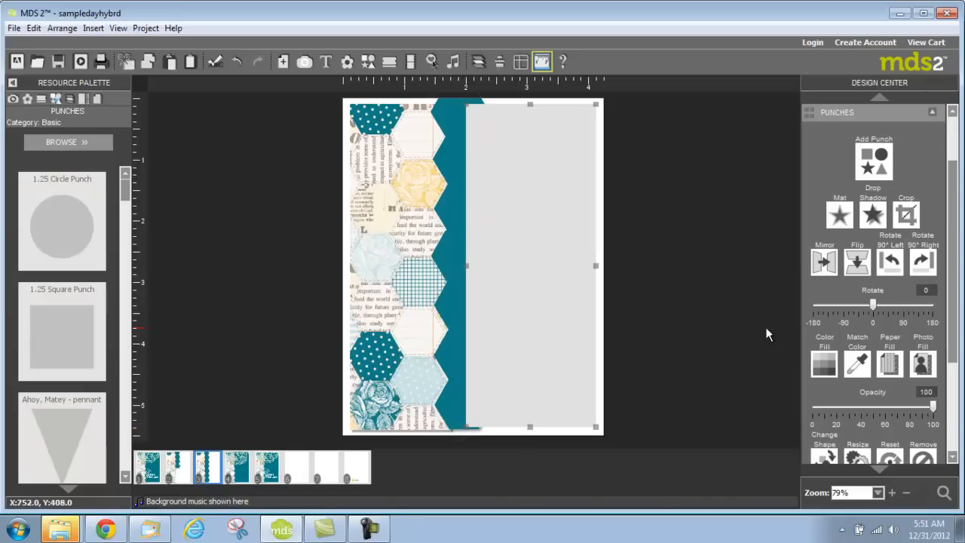
- Fill the gray rectangle with the Stampin' Up! teal that matches the hexagon column
click(824, 367)
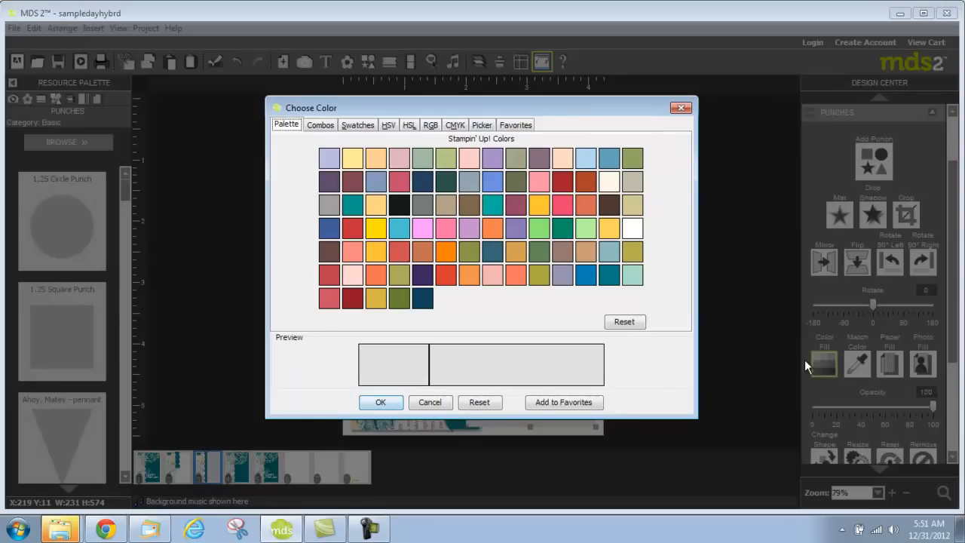
click(612, 278)
click(380, 402)
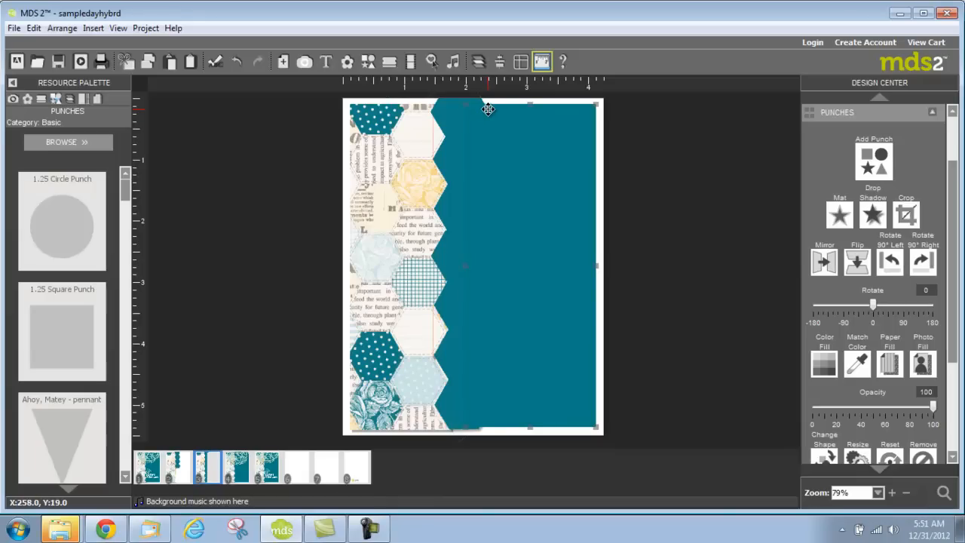
- Open the fourth page, select its doily stamp and browse all content for "doily" without inserting anything
click(239, 462)
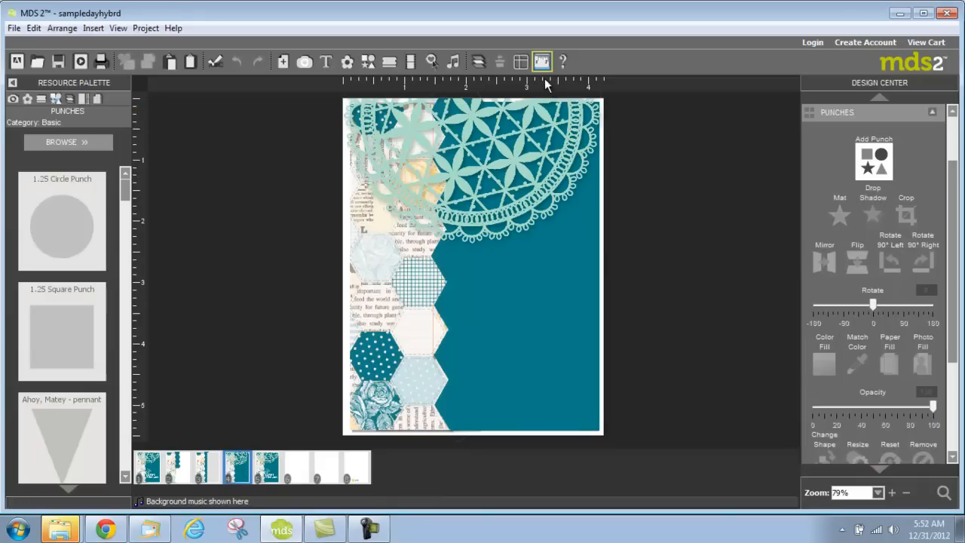
click(502, 148)
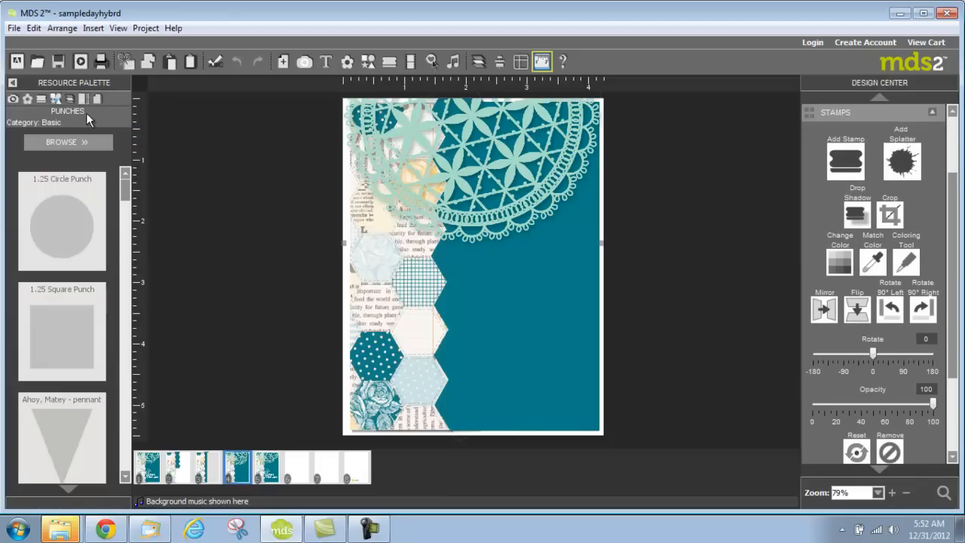
click(943, 494)
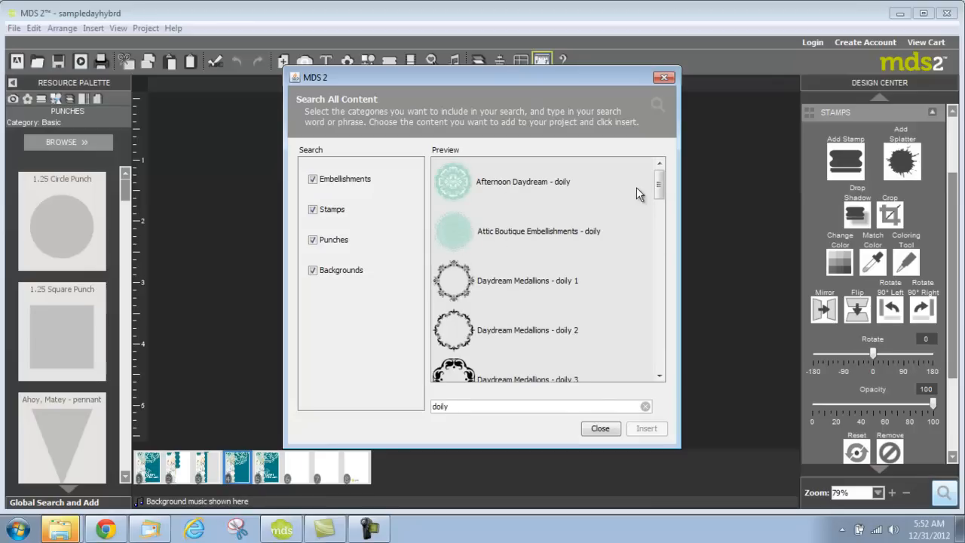
scroll(663, 178, down, 3)
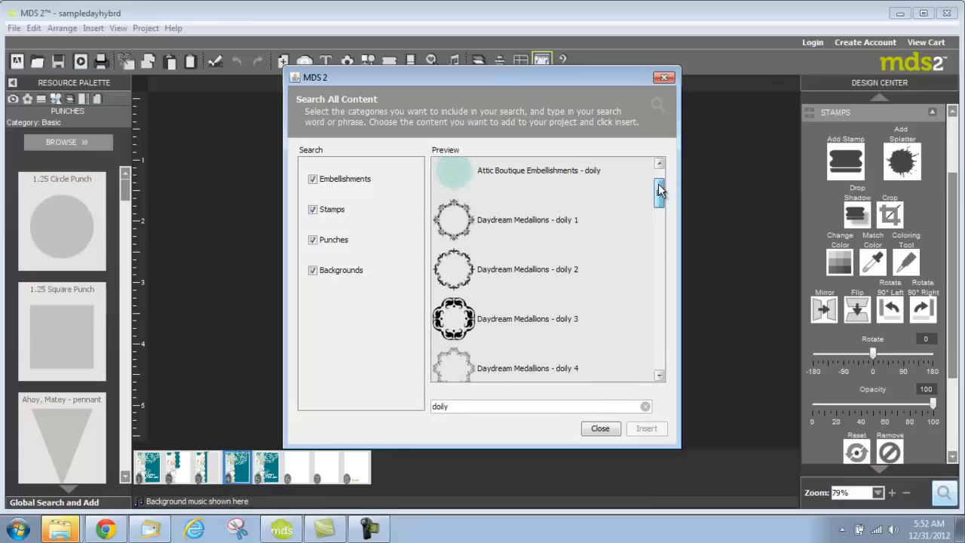
scroll(658, 192, up, 2)
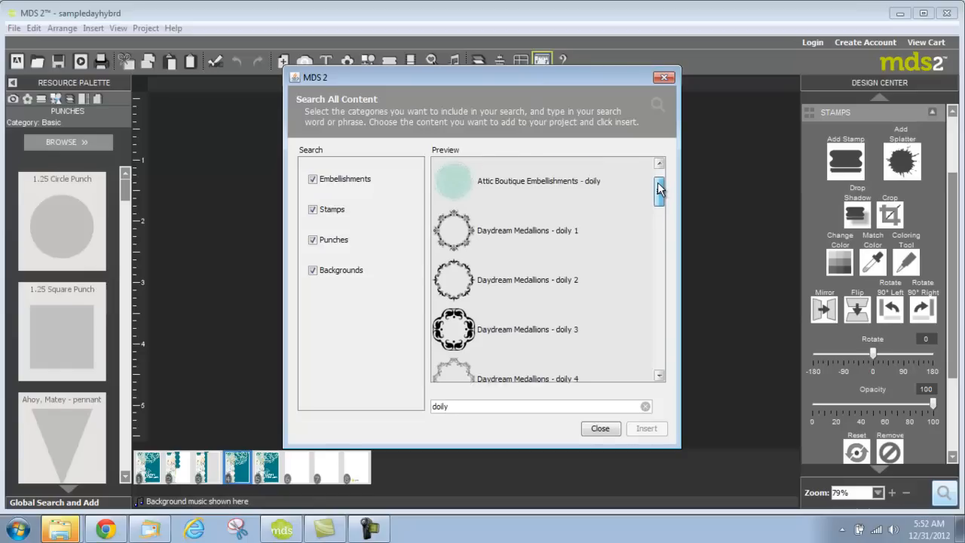
scroll(664, 181, down, 20)
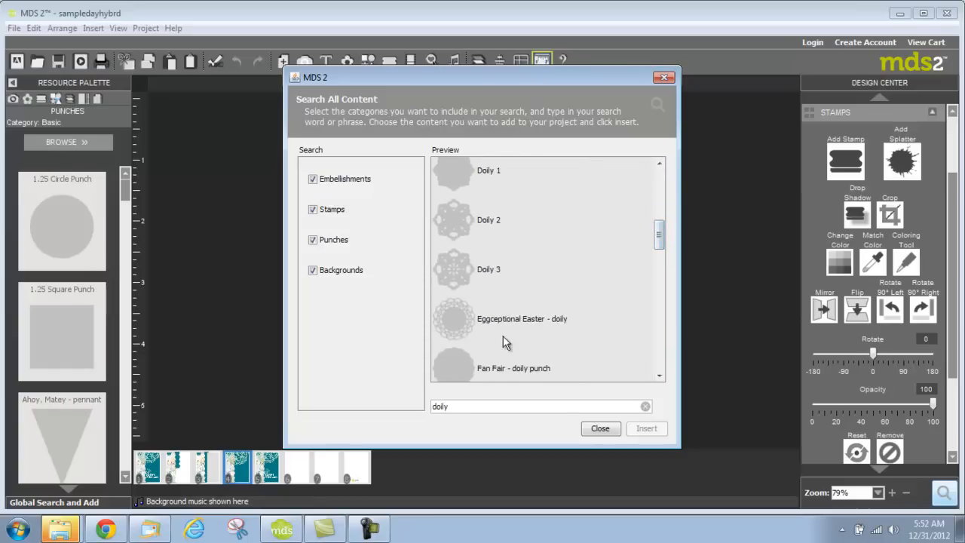
scroll(662, 230, down, 8)
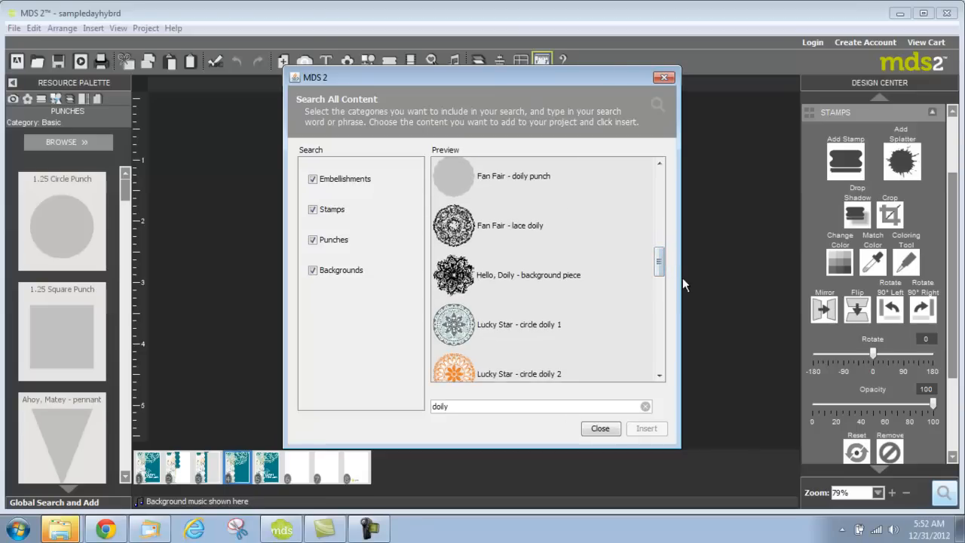
drag(661, 265, 671, 321)
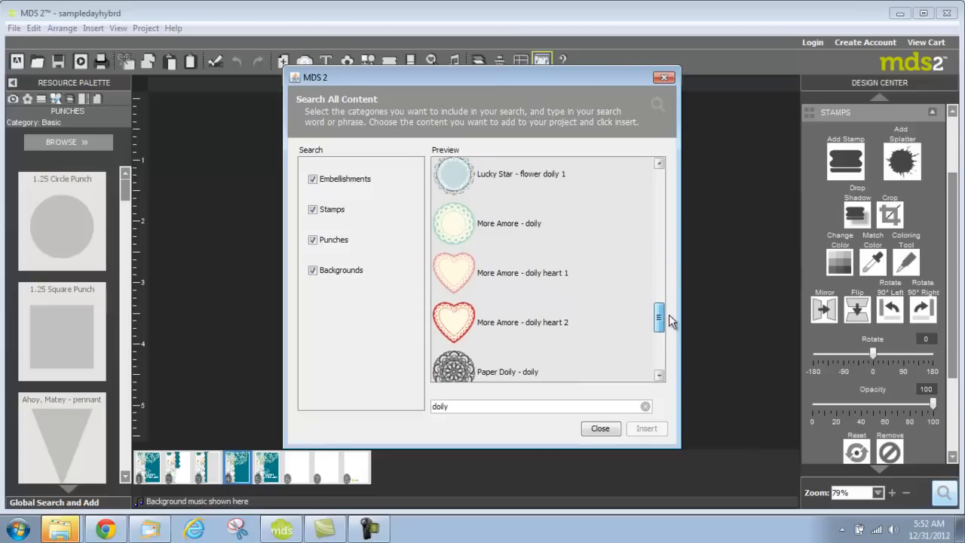
drag(672, 322, 666, 347)
click(596, 428)
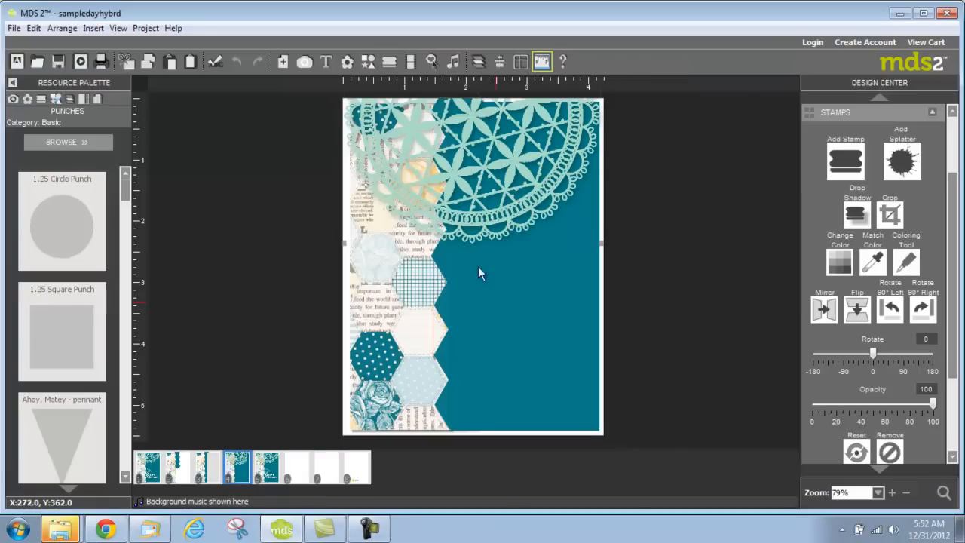
- Reposition the lace doily stamp slightly lower and further right across the top of the card
click(481, 160)
drag(465, 120, 465, 121)
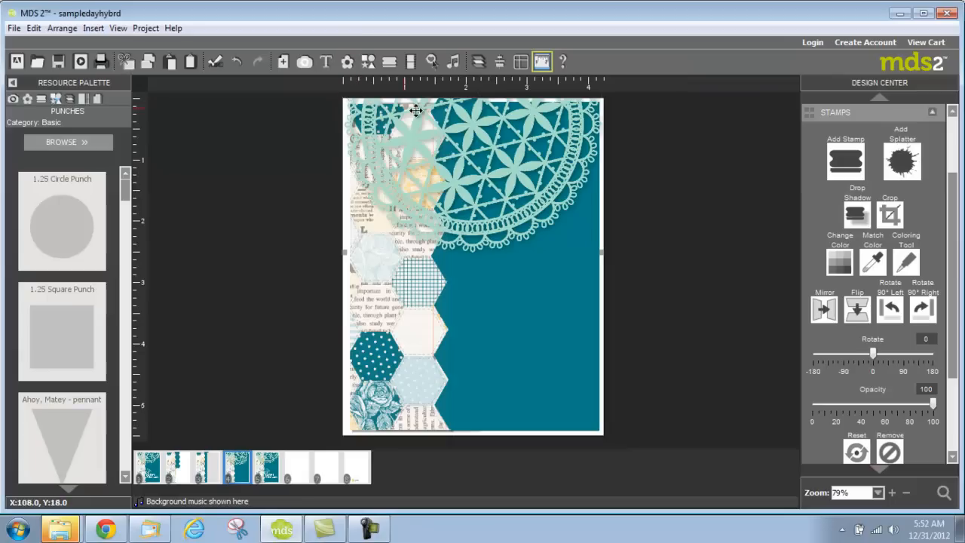
drag(503, 158, 505, 159)
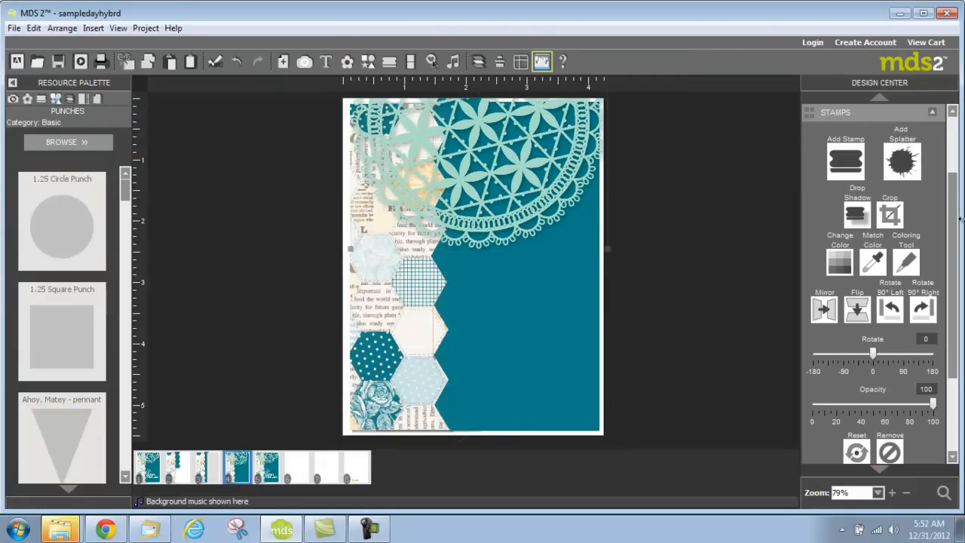
- Add a 1.25 Square Punch over the hexagon column and fill it with white from the Stampin' Up! palette
drag(952, 230, 947, 157)
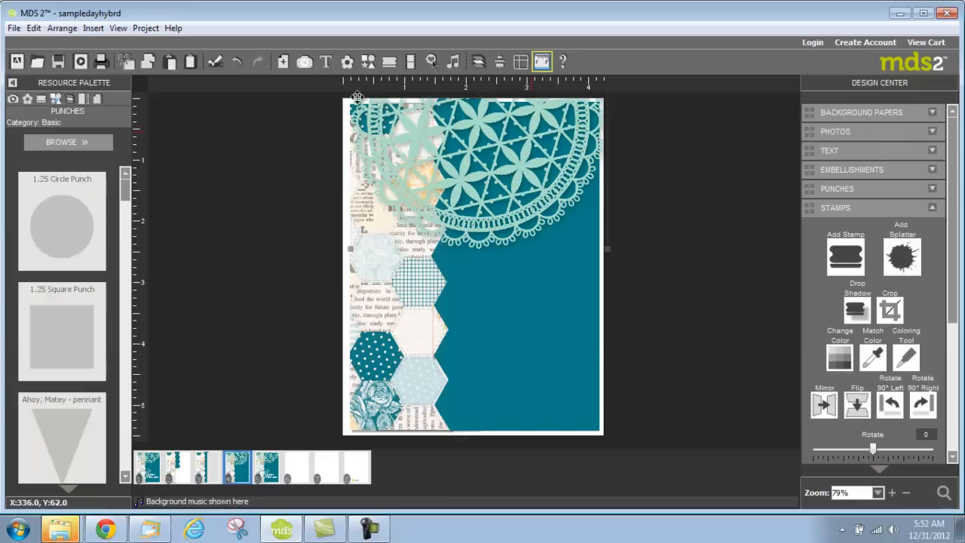
drag(63, 337, 419, 257)
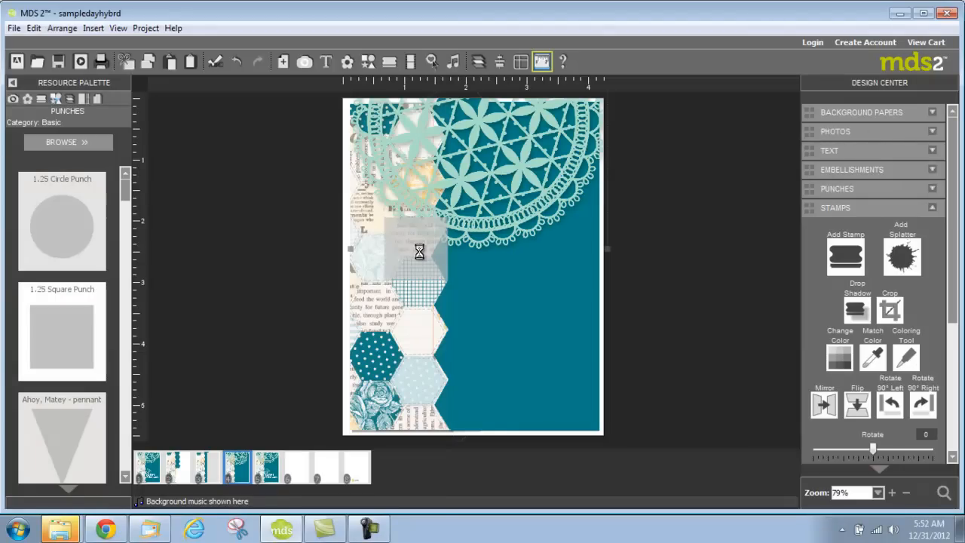
click(830, 363)
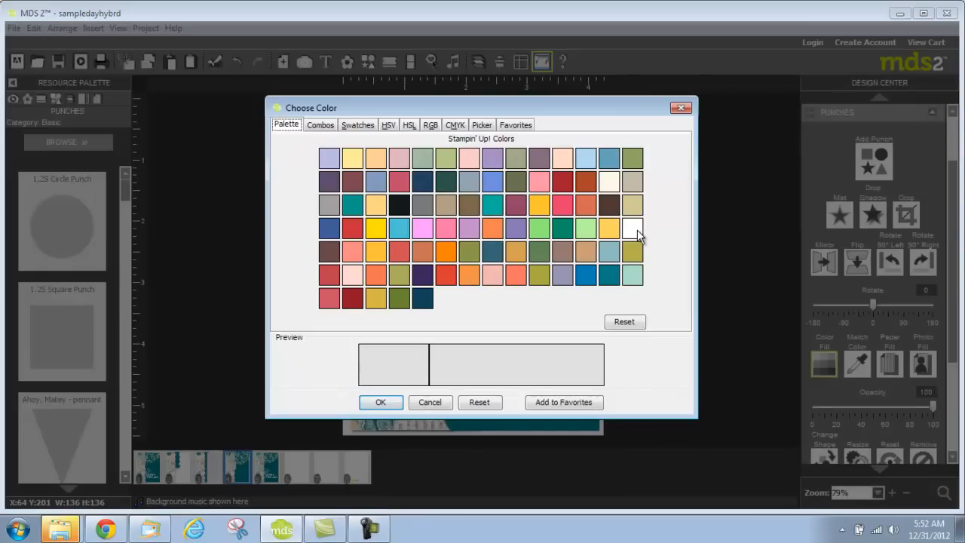
click(637, 234)
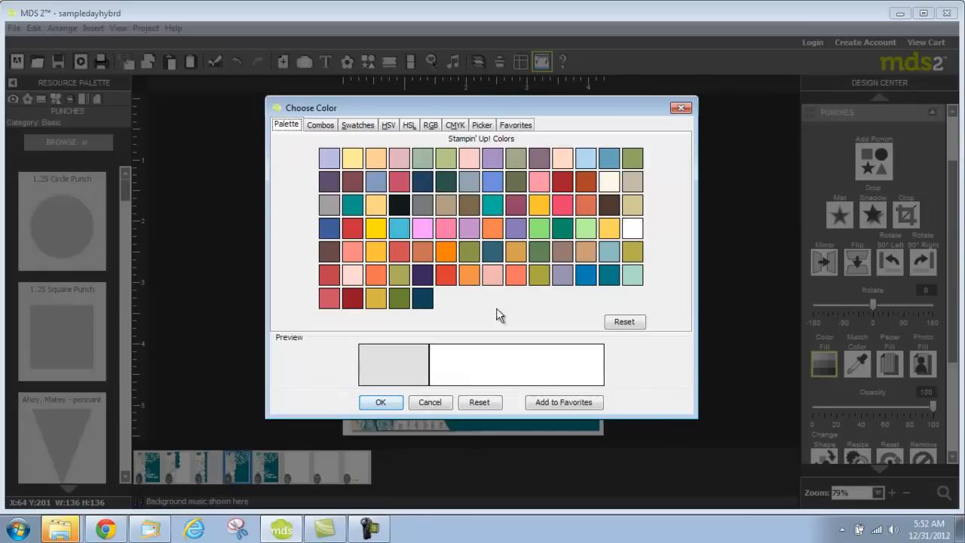
click(379, 402)
- Stretch the white punch across the full card width and flatten it into a thin strip covering the doily's overhang on the upper border
drag(425, 245, 430, 183)
drag(401, 120, 341, 123)
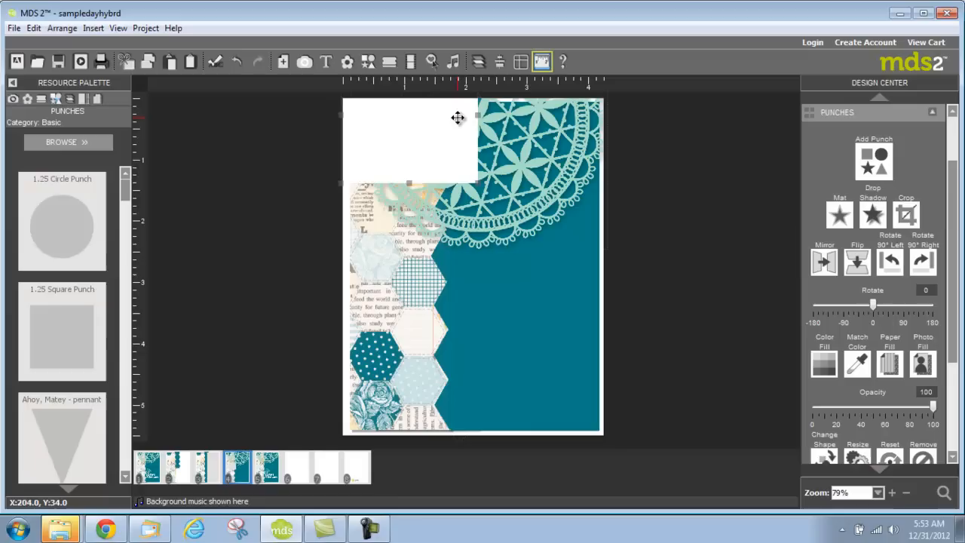
drag(477, 115, 604, 142)
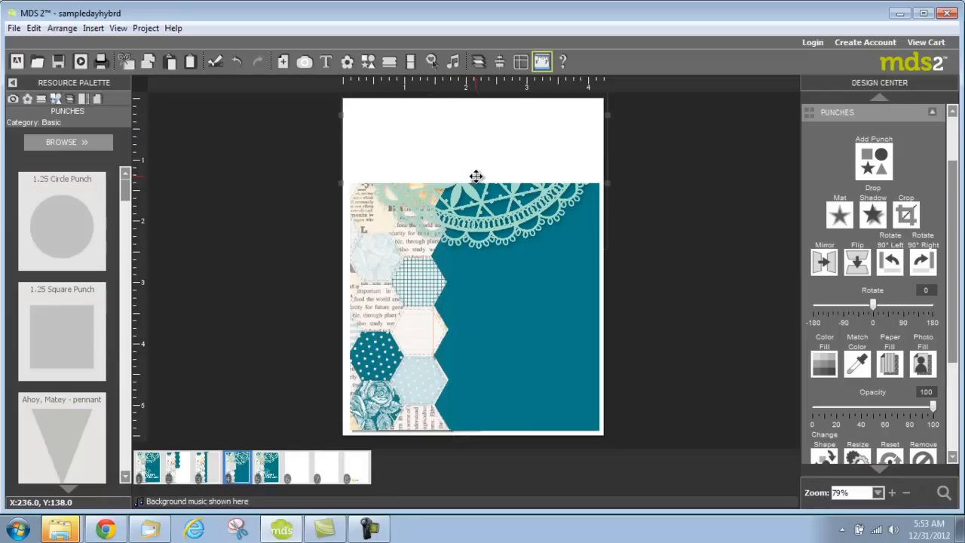
drag(474, 176, 472, 96)
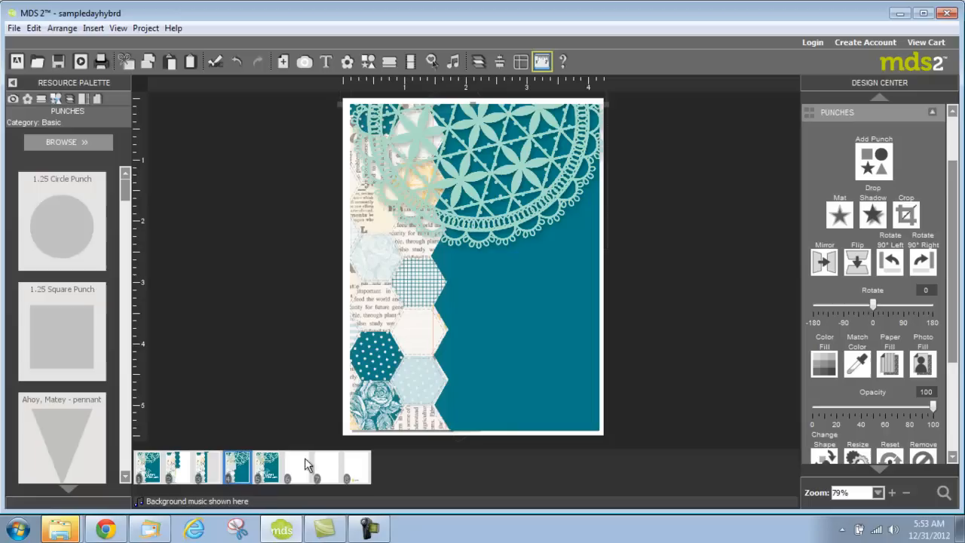
- Open the fifth page, search all content for "just because" and insert the "Vintage Verses - just because" stamp
click(267, 467)
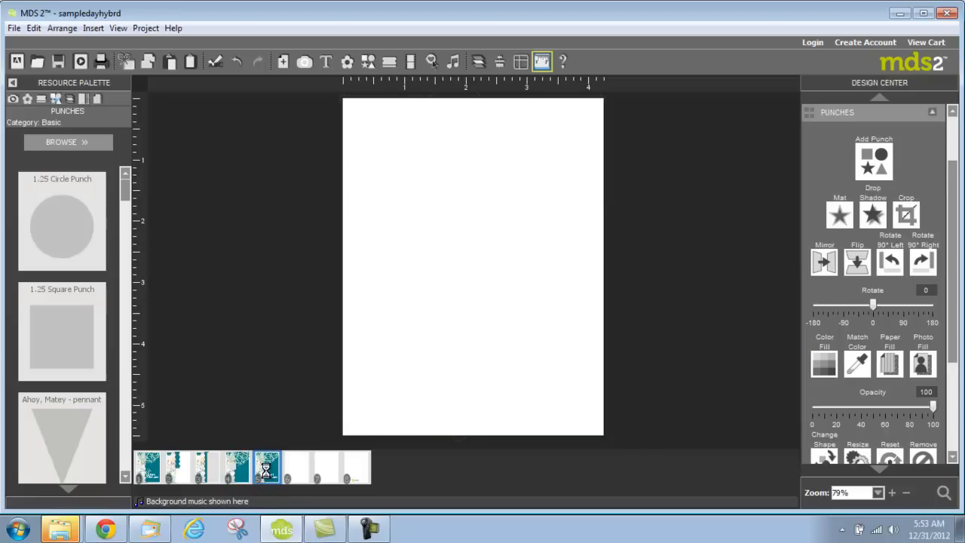
click(944, 493)
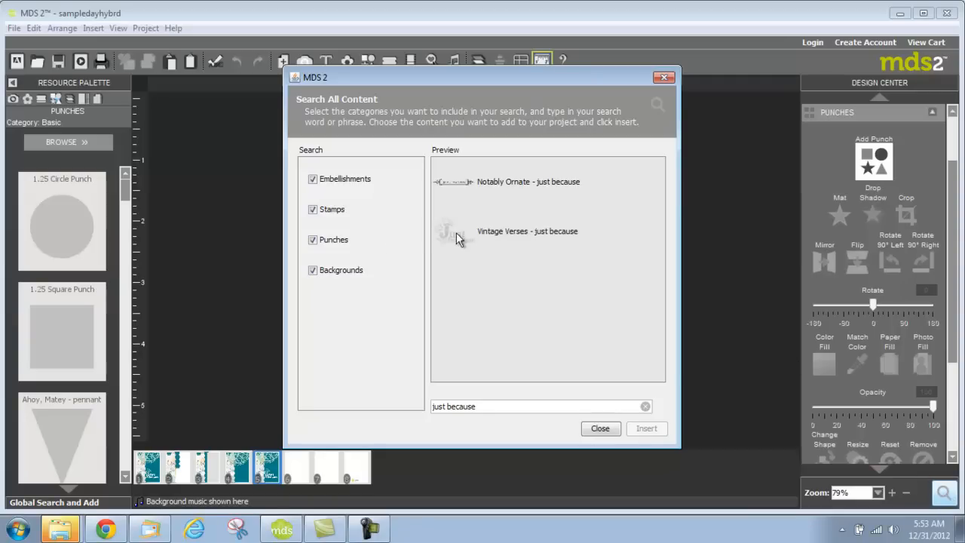
click(461, 239)
click(643, 429)
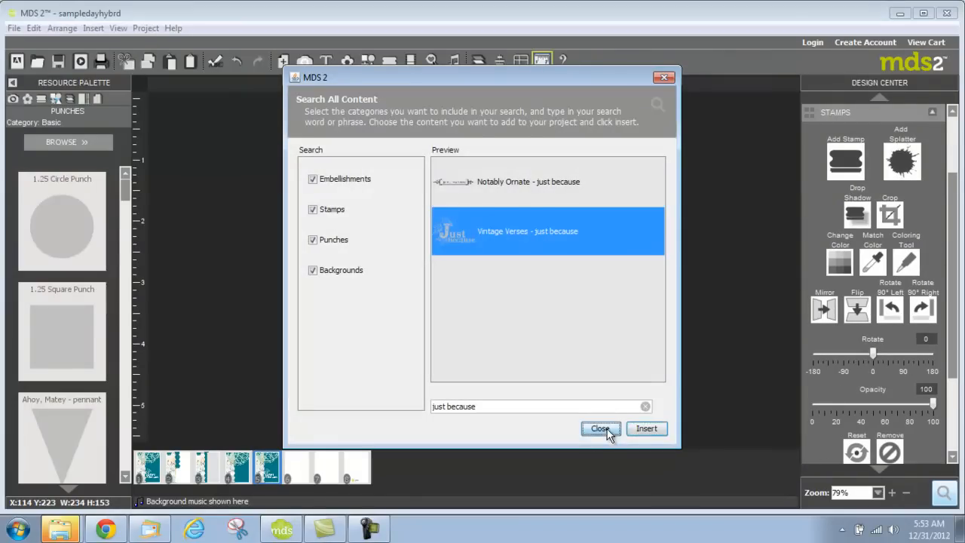
click(608, 428)
- Lower the finished white "Just because" stamp to the card's lower edge and place the new black stamp above it on the teal area
drag(476, 259, 539, 270)
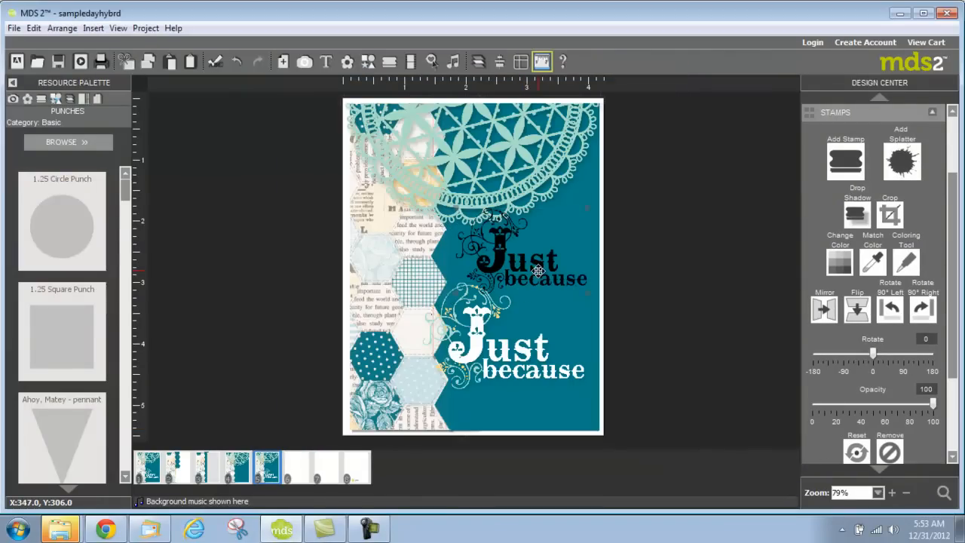
drag(480, 347, 461, 391)
click(486, 280)
drag(486, 280, 477, 315)
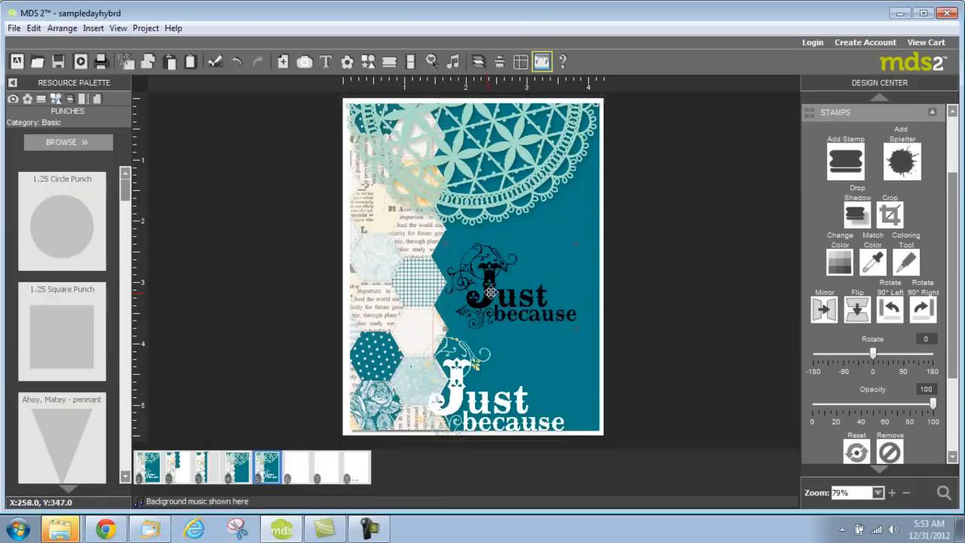
- Color the leaves and dots of the black "Just because" stamp's flourishes gold with the Coloring Tool
click(907, 261)
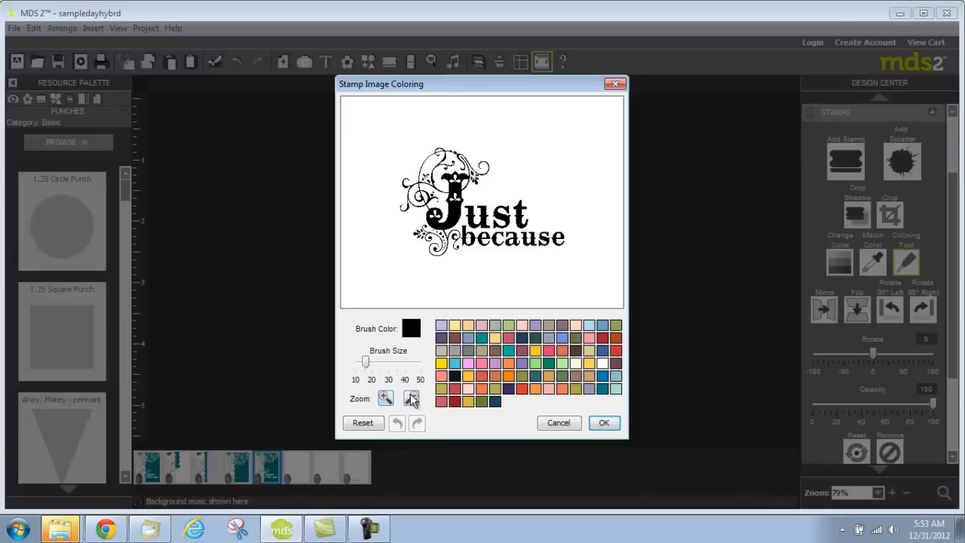
click(386, 399)
click(386, 399)
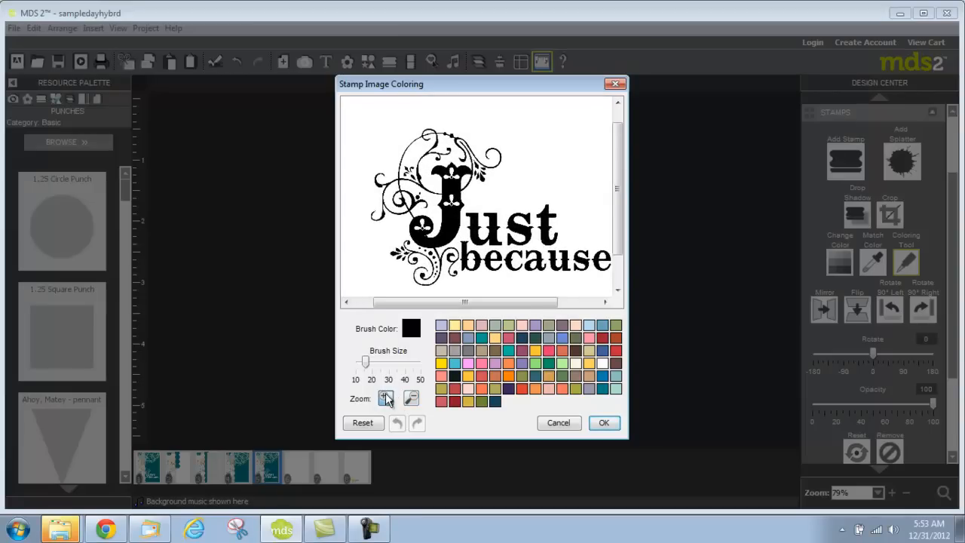
click(475, 243)
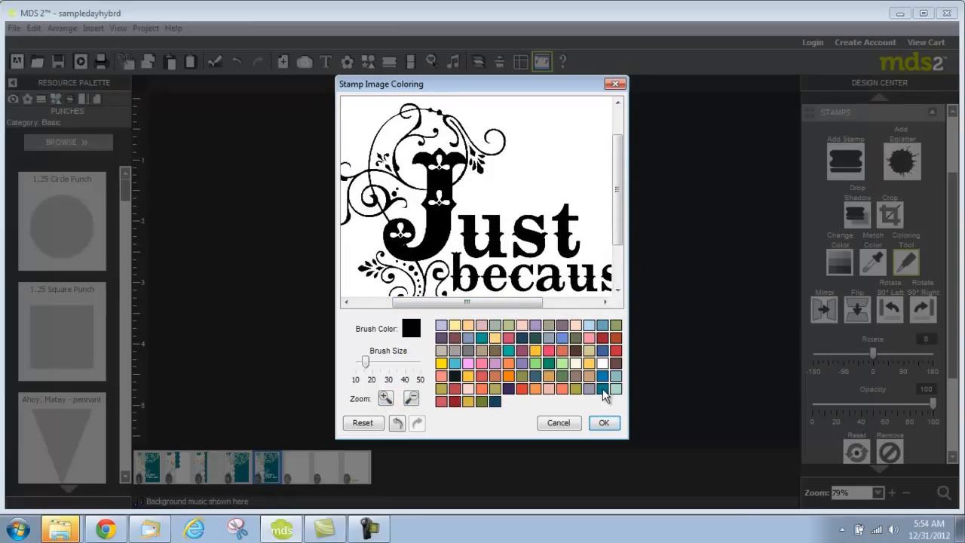
click(469, 402)
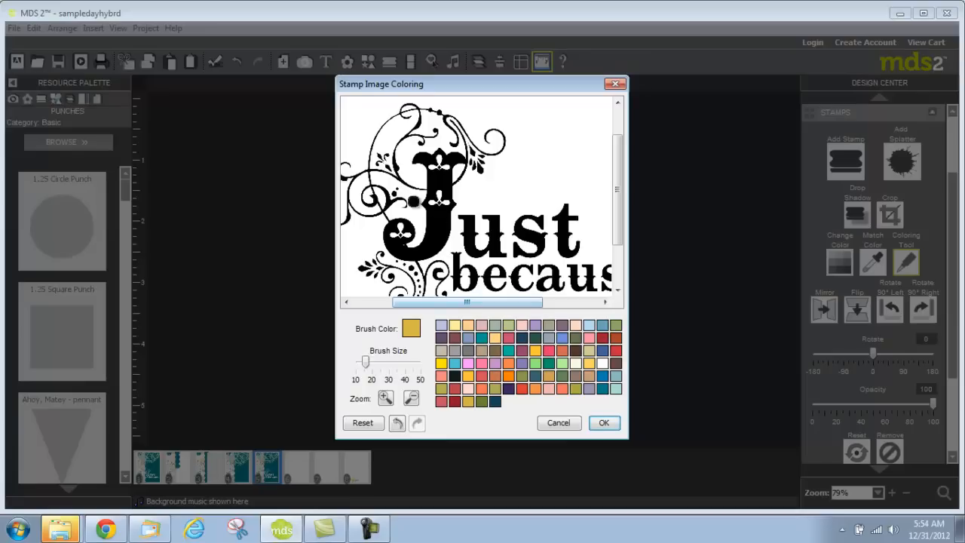
click(381, 161)
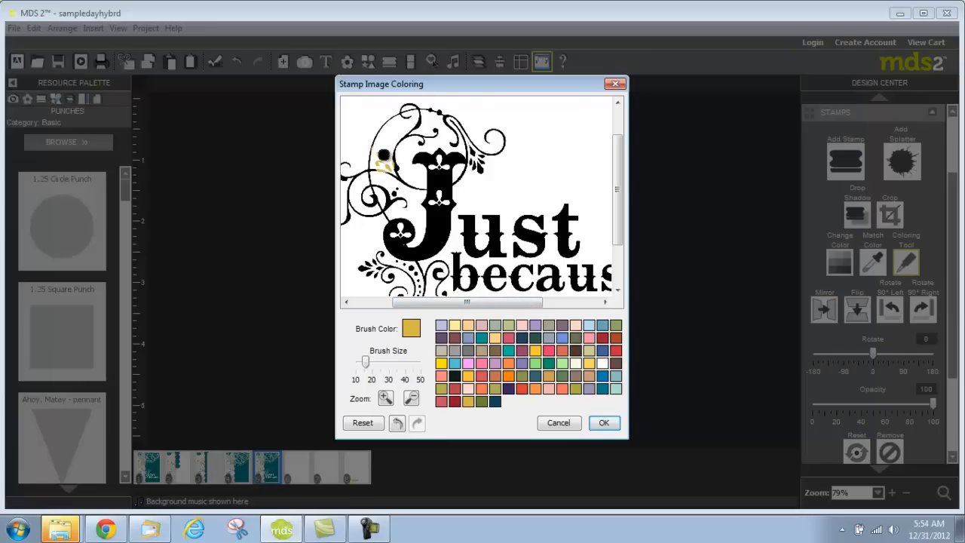
click(435, 109)
click(477, 157)
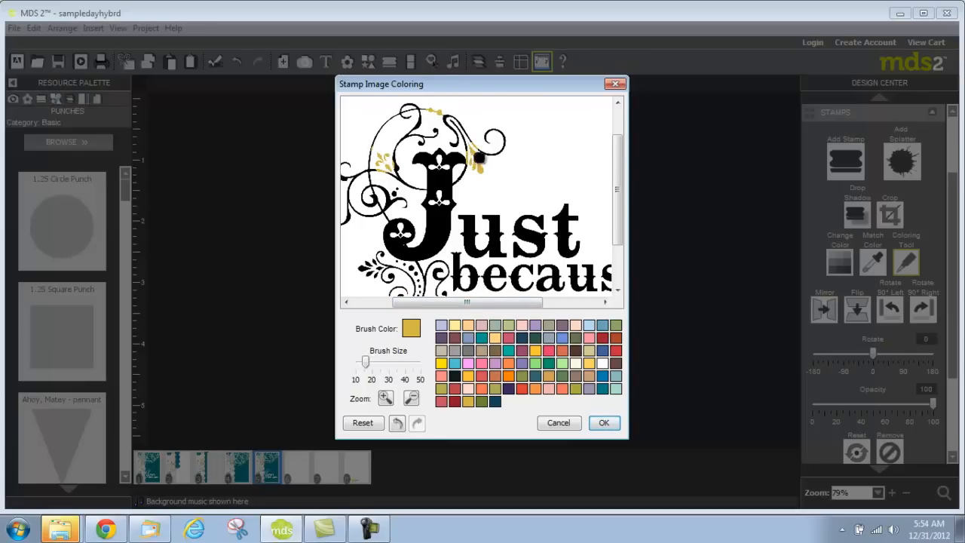
click(374, 272)
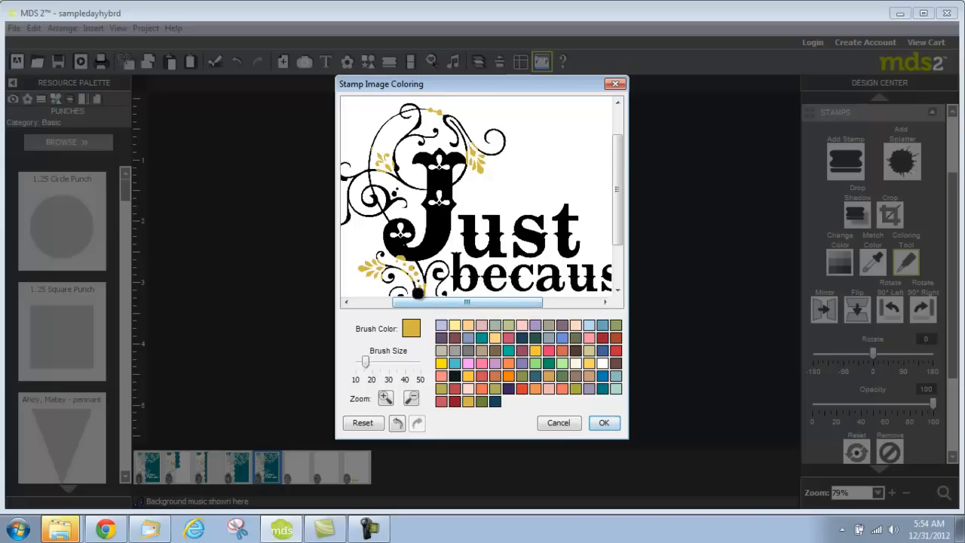
drag(619, 188, 619, 228)
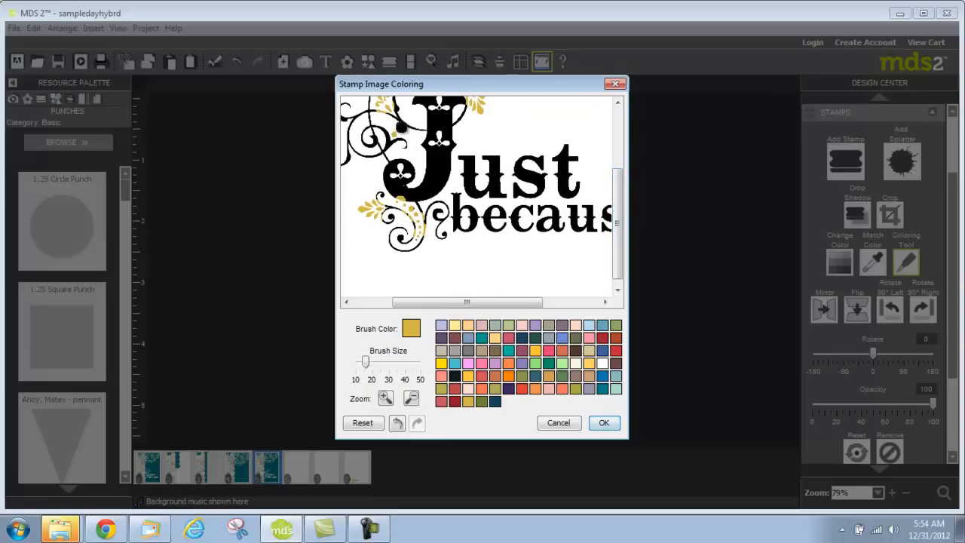
- Color the scroll beneath the J light aqua, using brush size 10 for the fine areas
click(617, 390)
mouse_move(400, 239)
mouse_down()
mouse_move(412, 224)
mouse_move(389, 211)
mouse_move(389, 224)
mouse_up()
drag(370, 365, 354, 364)
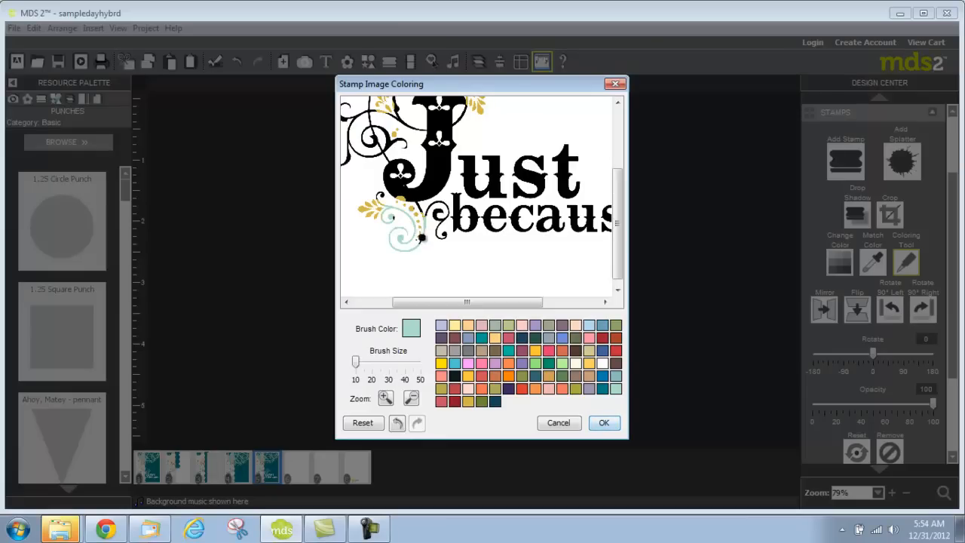
- Paint the word "because" white with a larger brush and apply the coloring to the stamp
click(604, 363)
drag(355, 362, 376, 362)
mouse_move(453, 198)
mouse_down()
mouse_move(465, 221)
mouse_move(578, 206)
mouse_move(641, 225)
mouse_move(590, 217)
mouse_move(616, 211)
mouse_move(537, 228)
mouse_move(562, 224)
mouse_move(465, 204)
mouse_move(484, 216)
mouse_move(528, 208)
mouse_move(495, 228)
mouse_move(435, 212)
mouse_move(437, 233)
mouse_move(466, 232)
mouse_move(430, 220)
mouse_up()
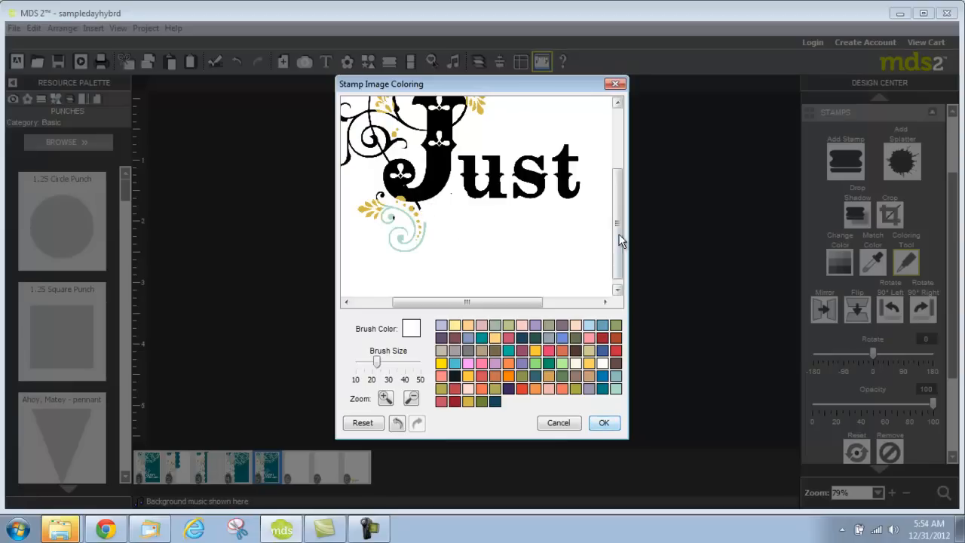
click(606, 423)
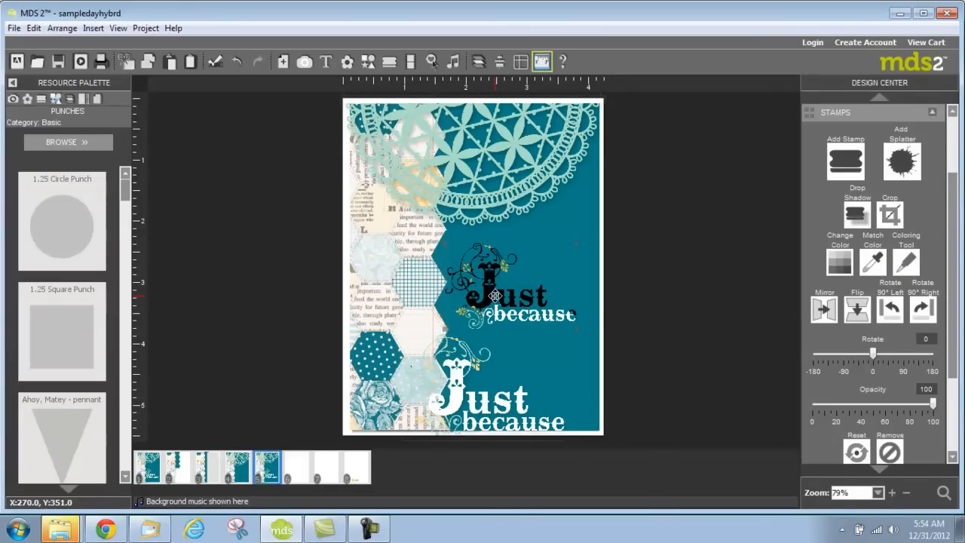
- Delete the partly colored "Just because" stamp and move the finished white one back up onto the open teal area
right_click(495, 295)
click(495, 430)
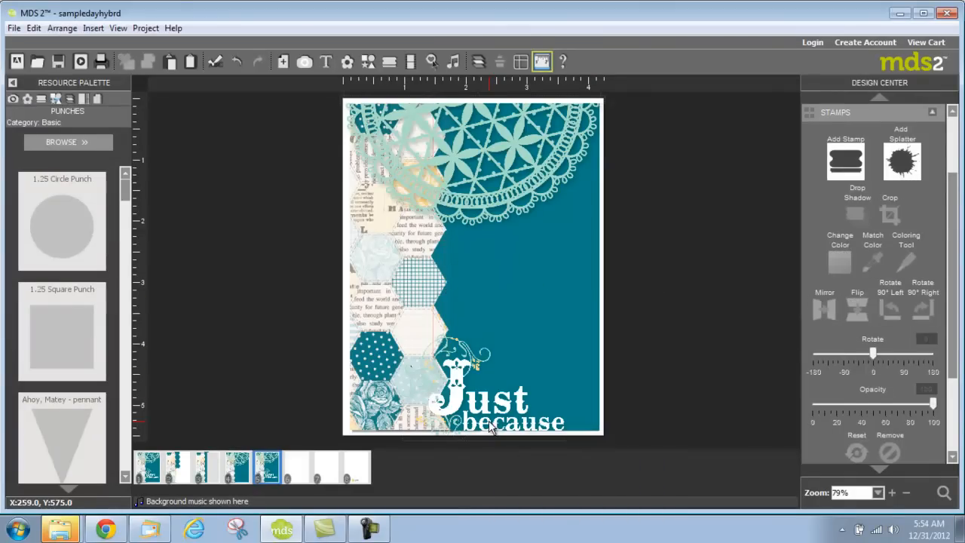
click(501, 351)
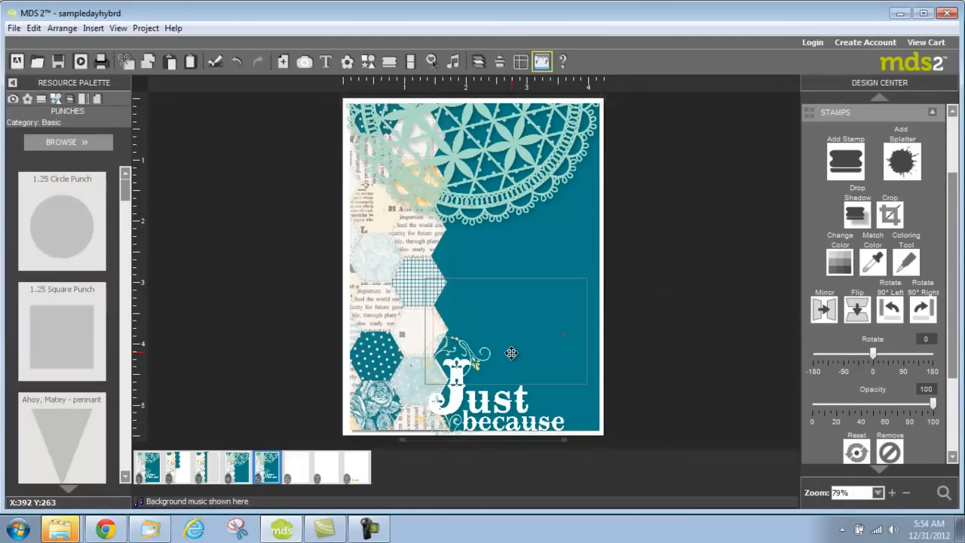
drag(511, 352, 511, 353)
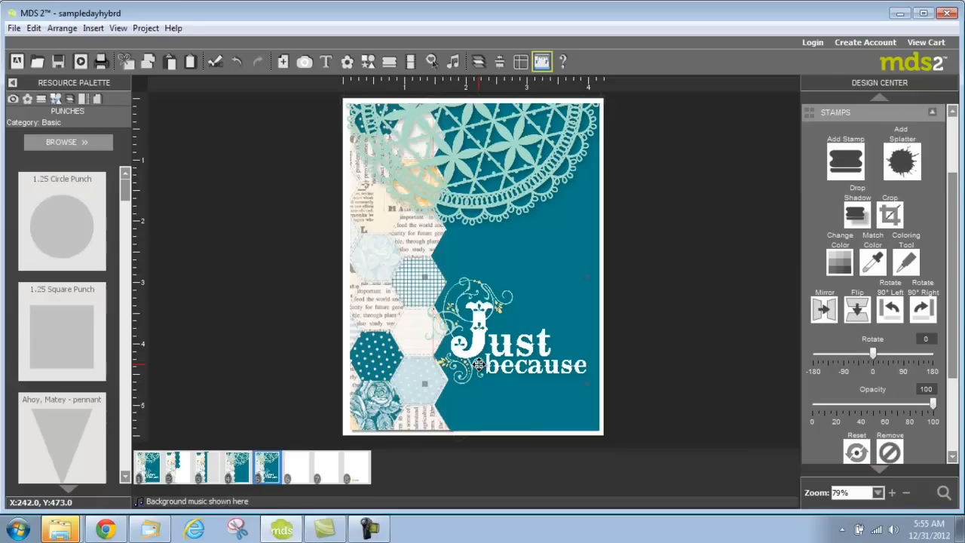
- Start exporting pages 1-8 as large 1275 x 1650 JPEG images with default compression, without saving the project changes
click(143, 29)
mouse_move(167, 68)
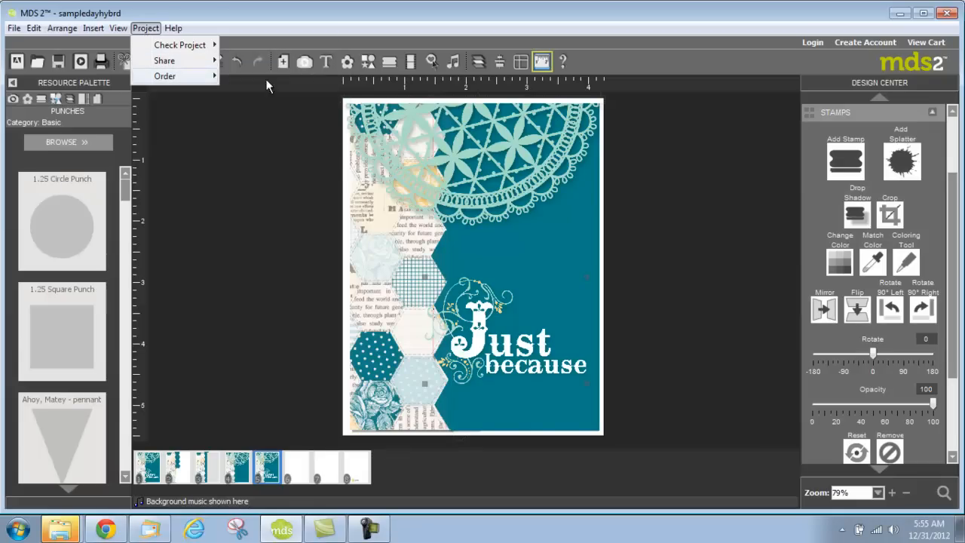
mouse_move(218, 75)
mouse_move(200, 60)
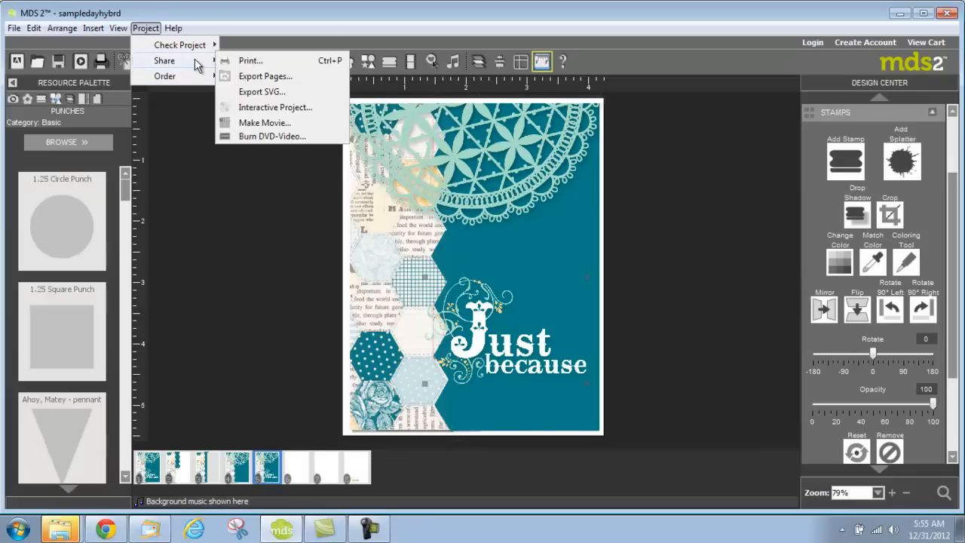
click(259, 73)
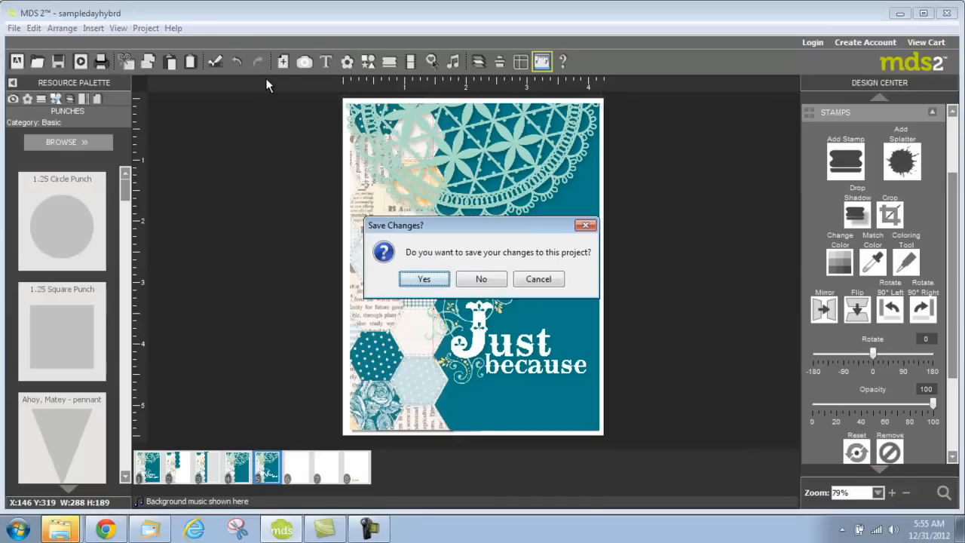
click(494, 284)
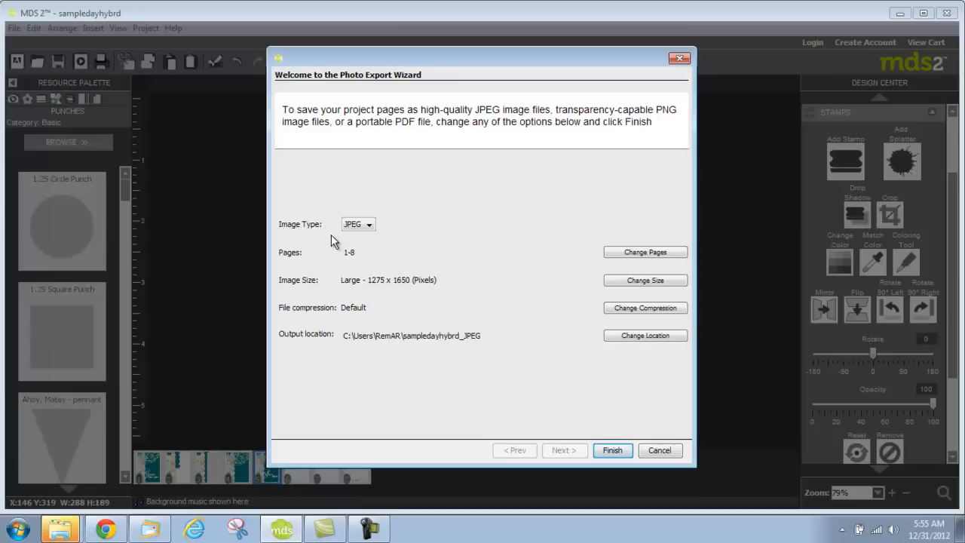
click(613, 450)
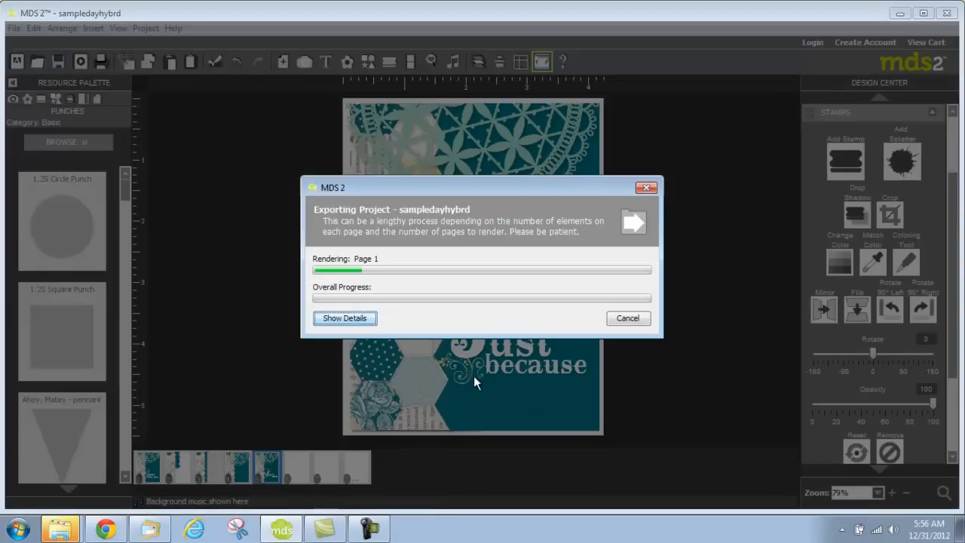
- Cancel the running page export, letting it continue once before confirming the cancellation
click(627, 320)
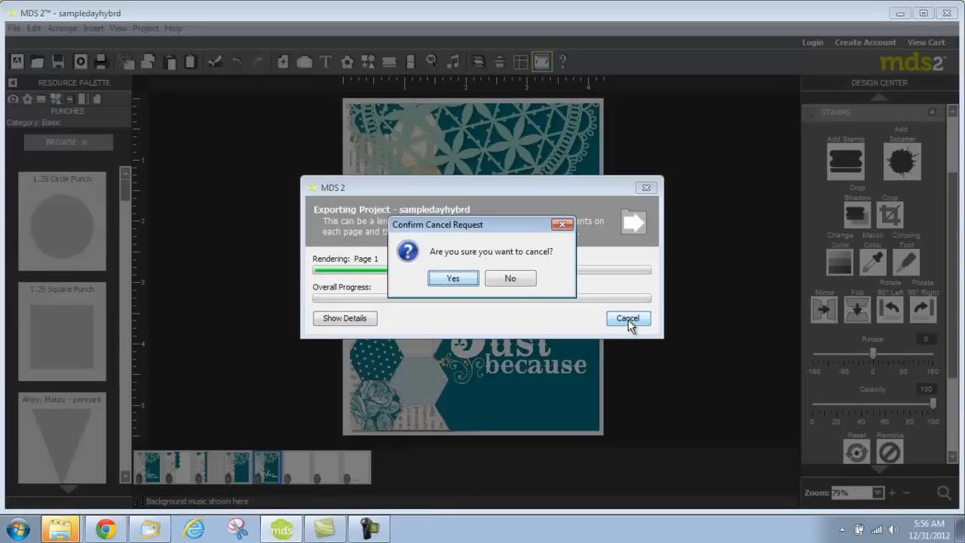
click(510, 279)
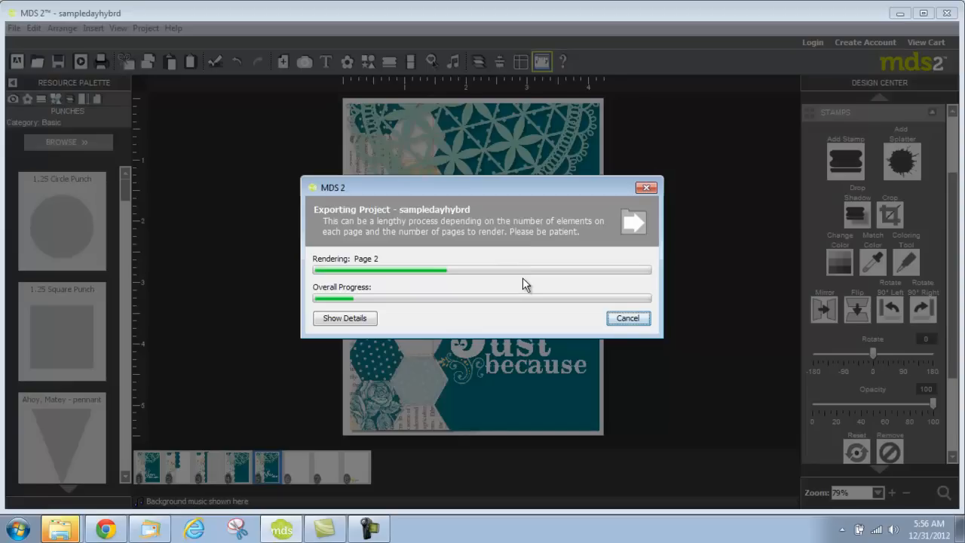
click(625, 317)
click(455, 278)
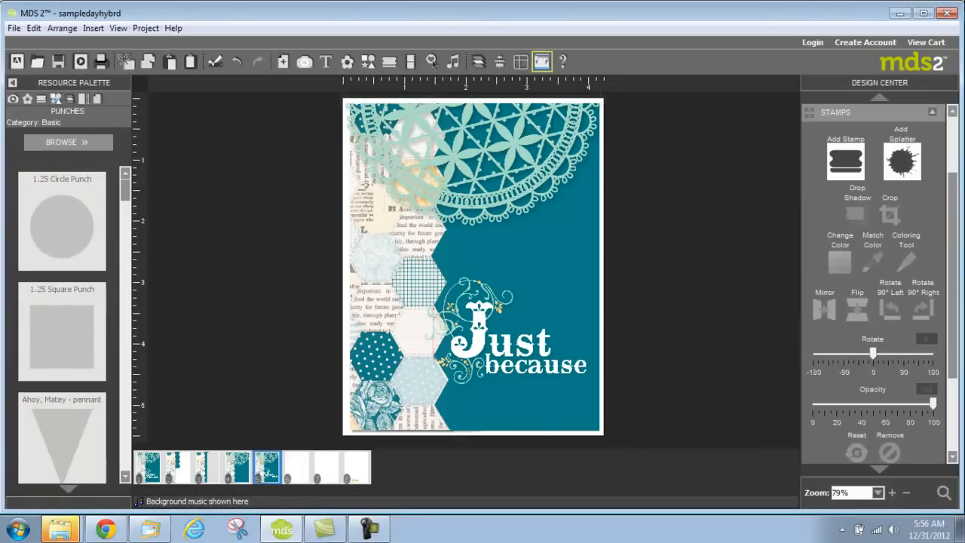
- Close the sampledayhybrd project window without saving the changes
click(947, 13)
click(483, 280)
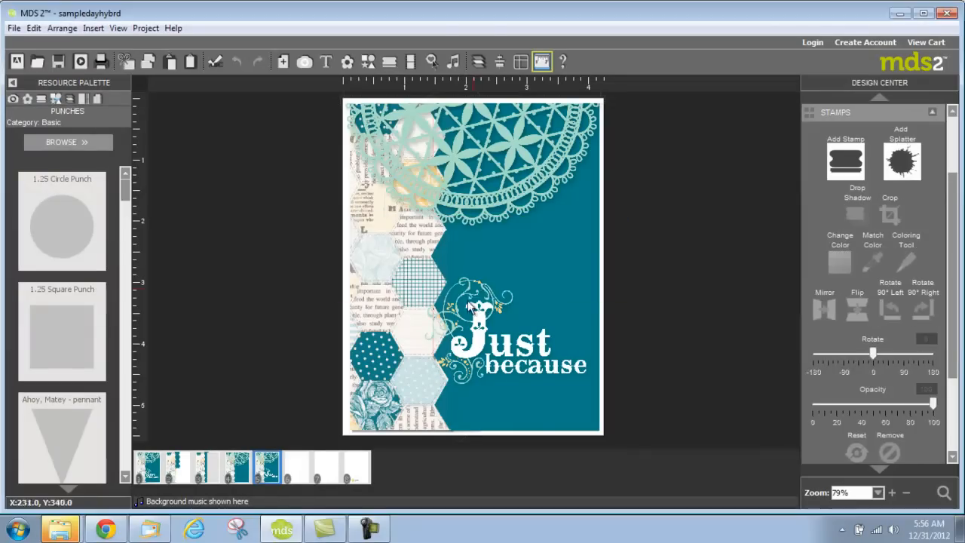